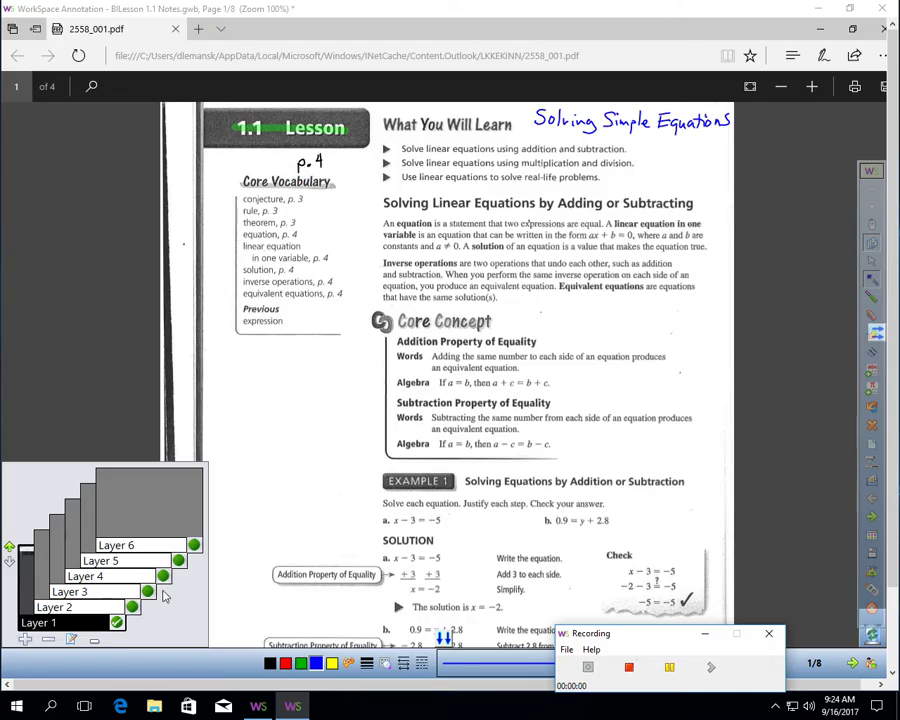
# Show Layer 2's colour highlights and draw a blue check mark after each of the three objectives.
pyautogui.click(131, 608)
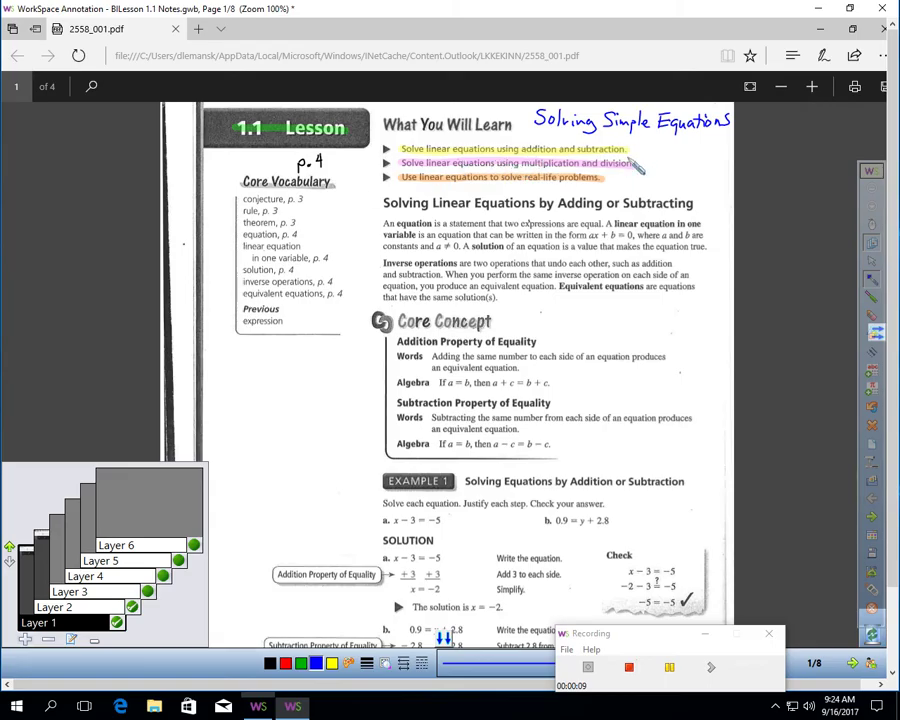
pyautogui.click(100, 607)
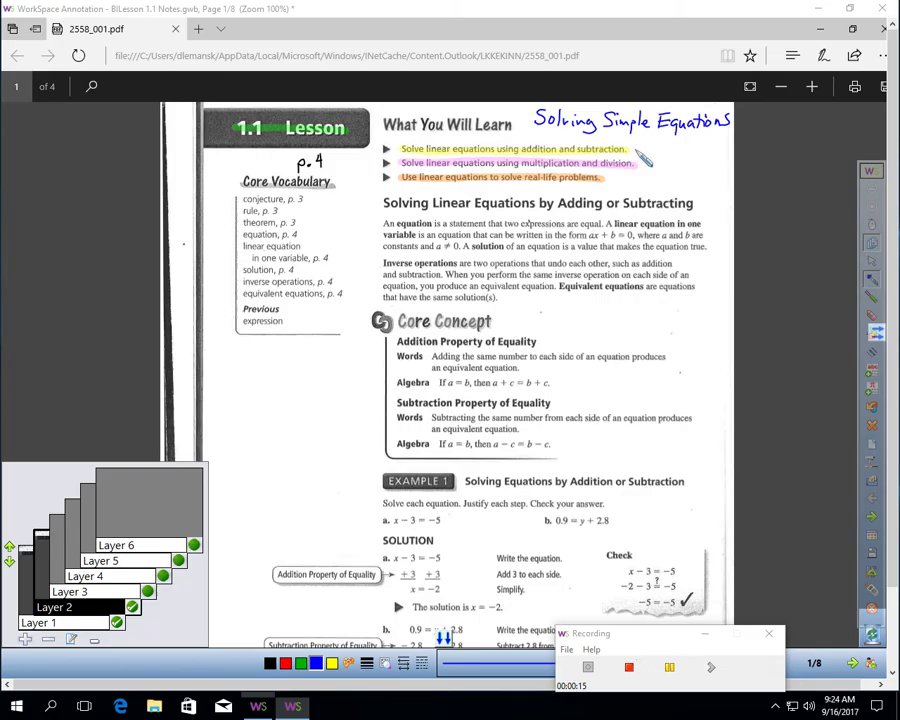
pyautogui.moveTo(632, 145); pyautogui.dragTo(650, 141)
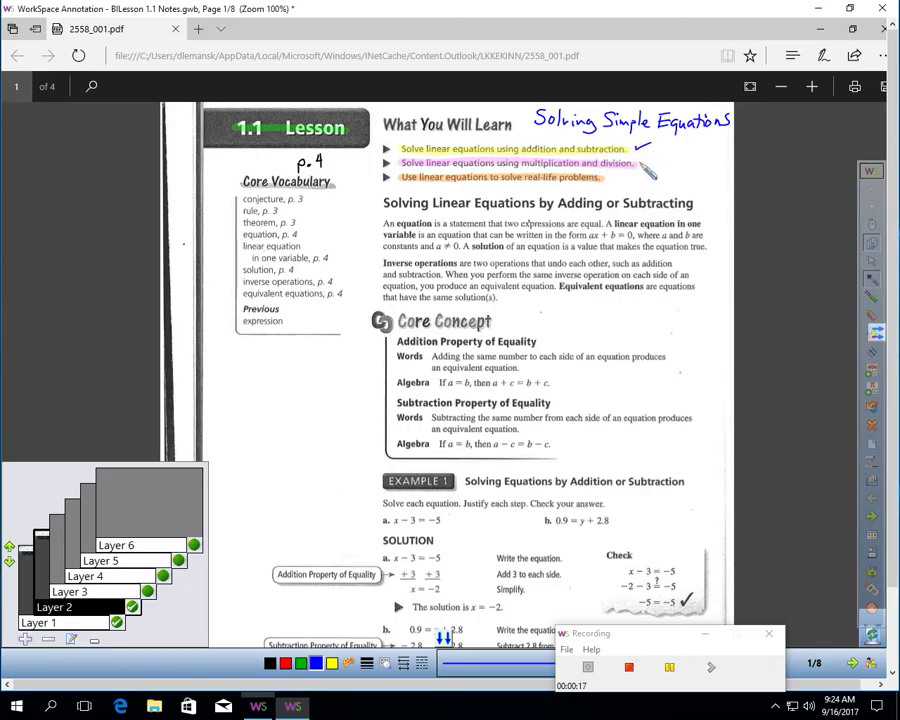
pyautogui.moveTo(638, 158); pyautogui.dragTo(657, 154)
pyautogui.moveTo(606, 175); pyautogui.dragTo(621, 170)
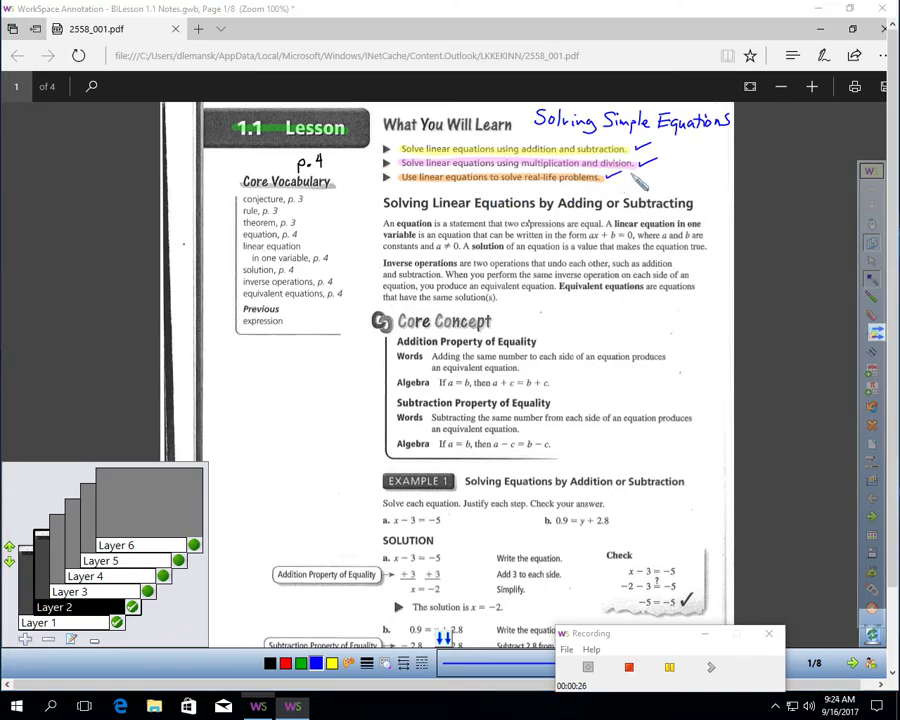
# Turn on the cyan and green definition highlights and write 1+2=3 with its equals sign circled.
pyautogui.click(147, 591)
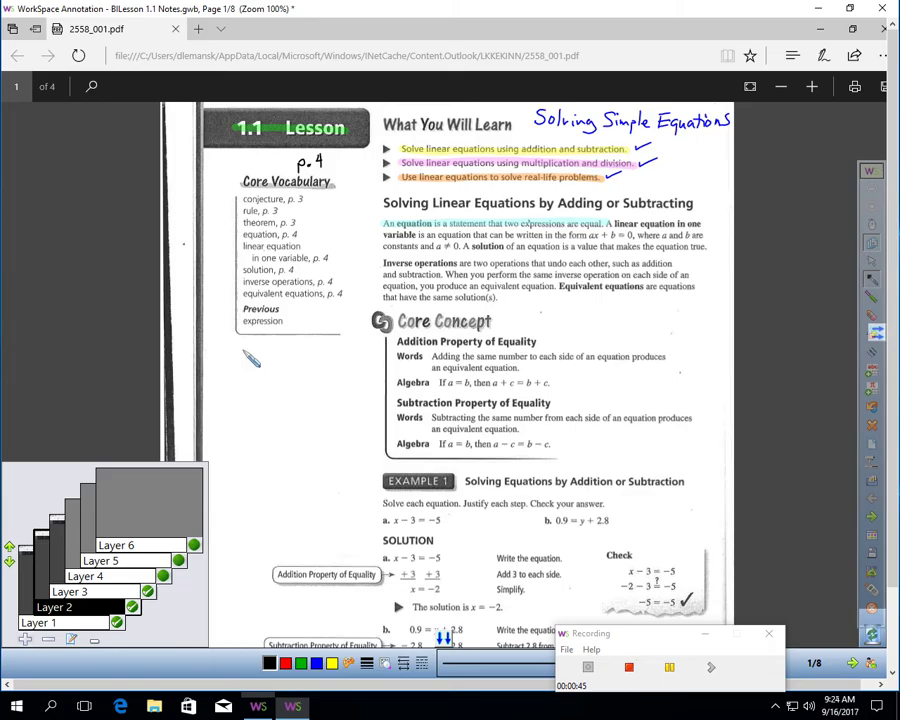
pyautogui.moveTo(242, 351)
pyautogui.mouseDown()
pyautogui.moveTo(242, 366)
pyautogui.moveTo(258, 358)
pyautogui.mouseUp()
pyautogui.moveTo(253, 353)
pyautogui.mouseDown()
pyautogui.moveTo(253, 364)
pyautogui.moveTo(277, 364)
pyautogui.moveTo(300, 352)
pyautogui.mouseUp()
pyautogui.moveTo(288, 360); pyautogui.dragTo(308, 366)
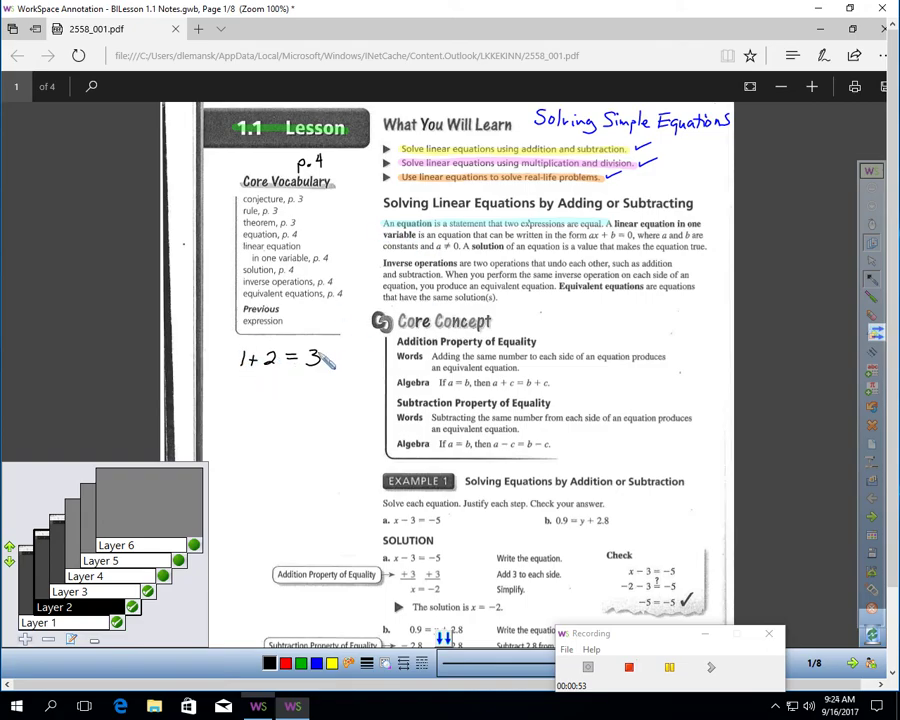
pyautogui.moveTo(296, 349)
pyautogui.mouseDown()
pyautogui.moveTo(281, 360)
pyautogui.moveTo(300, 366)
pyautogui.moveTo(292, 349)
pyautogui.mouseUp()
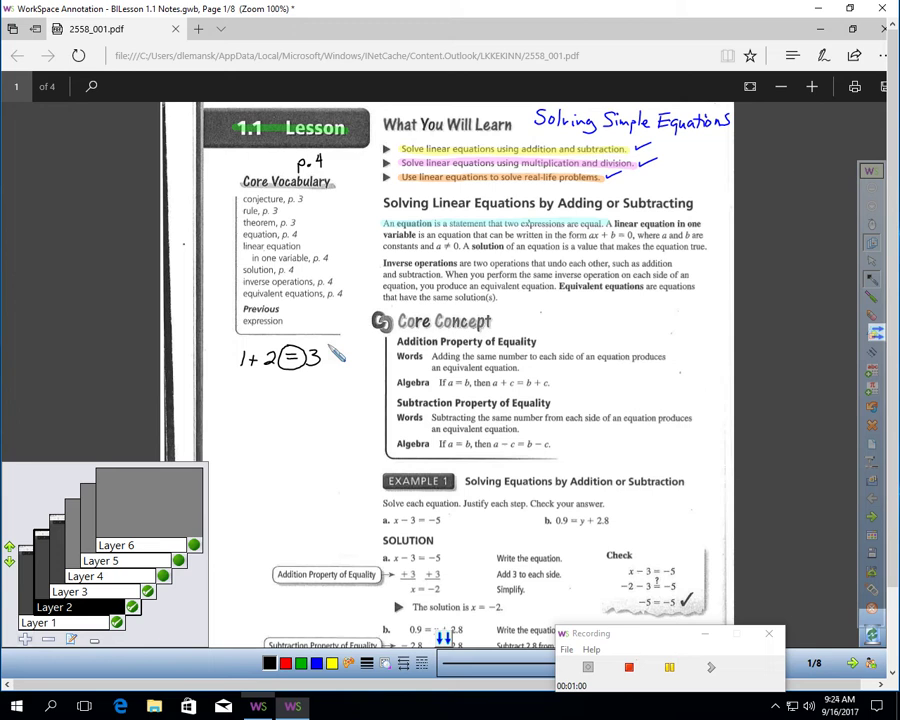
pyautogui.click(163, 580)
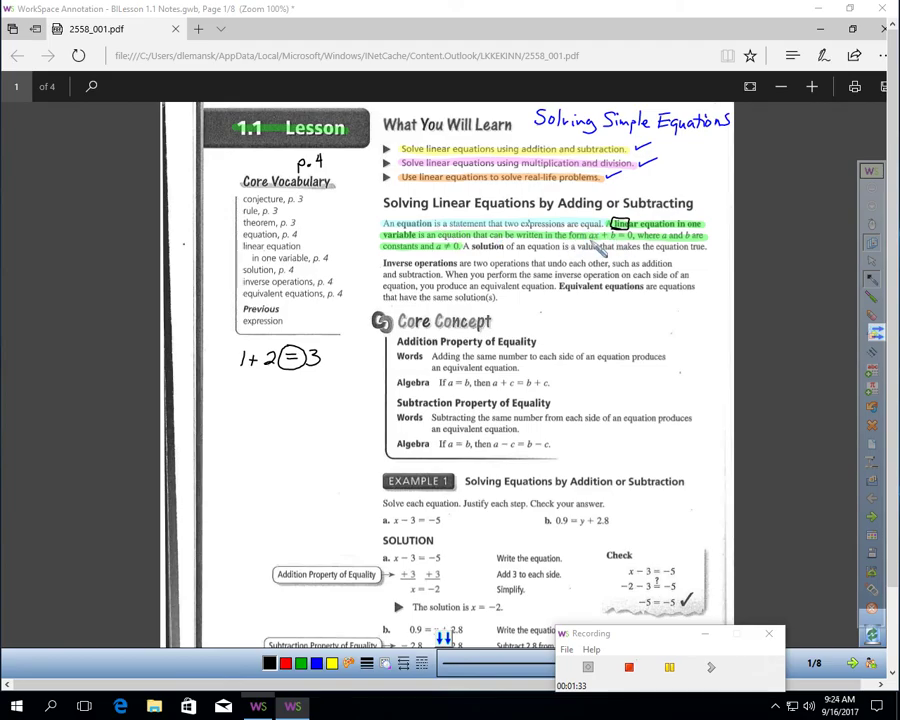
# Underline ax + b = 0 and write the example 4x+12=0 beside the arrow.
pyautogui.moveTo(600, 245)
pyautogui.mouseDown()
pyautogui.moveTo(638, 243)
pyautogui.moveTo(670, 172)
pyautogui.mouseUp()
pyautogui.moveTo(667, 163)
pyautogui.mouseDown()
pyautogui.moveTo(668, 178)
pyautogui.moveTo(681, 177)
pyautogui.mouseUp()
pyautogui.moveTo(681, 167)
pyautogui.mouseDown()
pyautogui.moveTo(673, 177)
pyautogui.moveTo(692, 170)
pyautogui.moveTo(688, 176)
pyautogui.mouseUp()
pyautogui.moveTo(695, 164)
pyautogui.mouseDown()
pyautogui.moveTo(695, 177)
pyautogui.moveTo(717, 172)
pyautogui.mouseUp()
pyautogui.moveTo(725, 164); pyautogui.dragTo(724, 165)
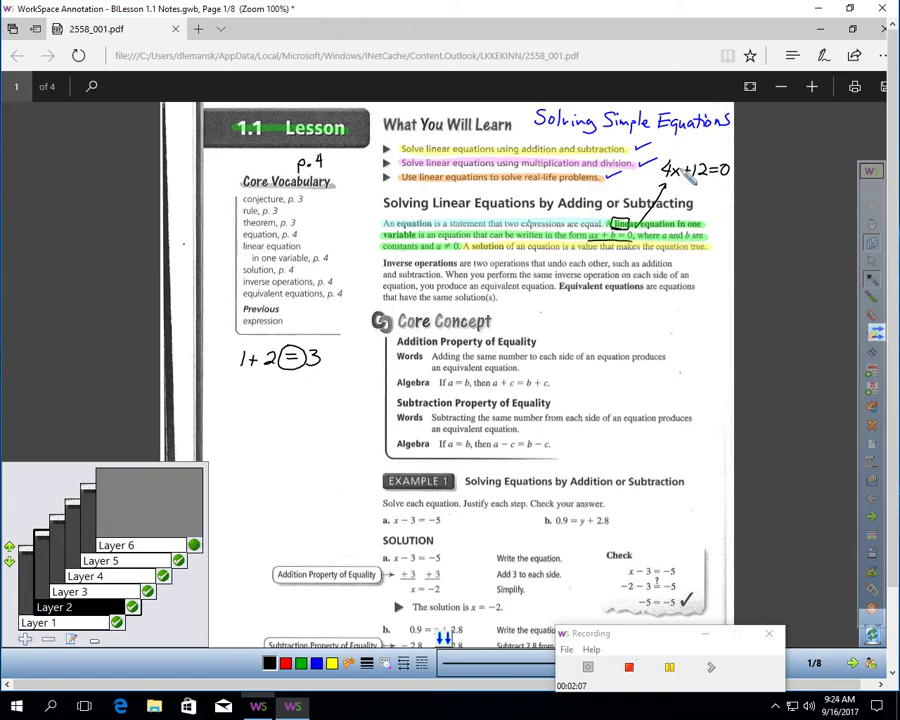
# Write the solution x=-3 and the check -12+12=0, then box x=-3.
pyautogui.moveTo(678, 154); pyautogui.dragTo(690, 147)
pyautogui.moveTo(702, 145); pyautogui.dragTo(712, 150)
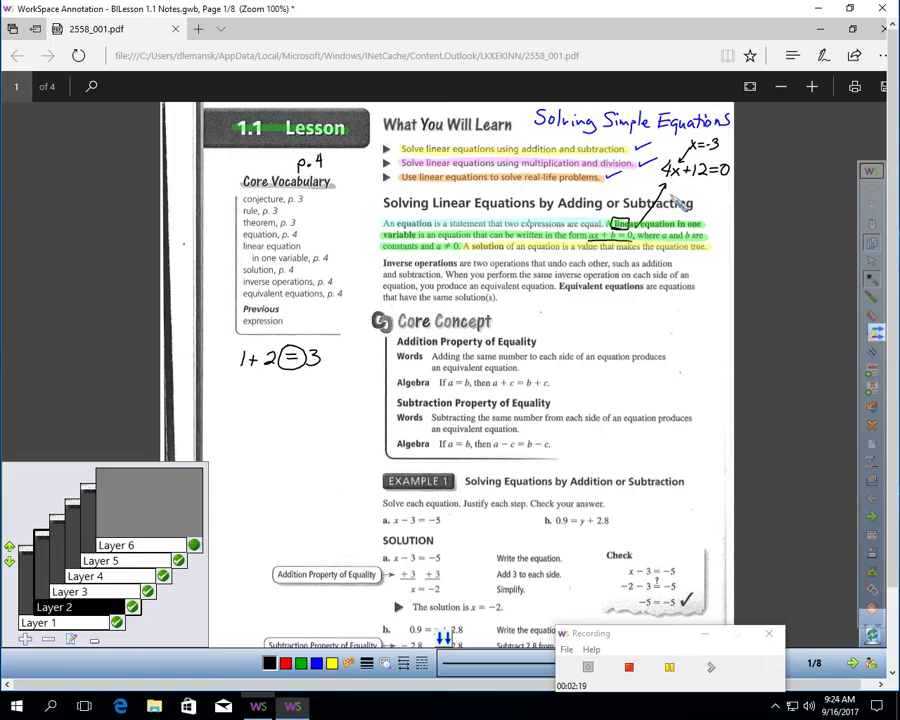
pyautogui.moveTo(665, 192); pyautogui.dragTo(704, 191)
pyautogui.moveTo(699, 186); pyautogui.dragTo(708, 197)
pyautogui.moveTo(712, 187)
pyautogui.mouseDown()
pyautogui.moveTo(719, 196)
pyautogui.moveTo(727, 189)
pyautogui.mouseUp()
pyautogui.moveTo(721, 193); pyautogui.dragTo(731, 188)
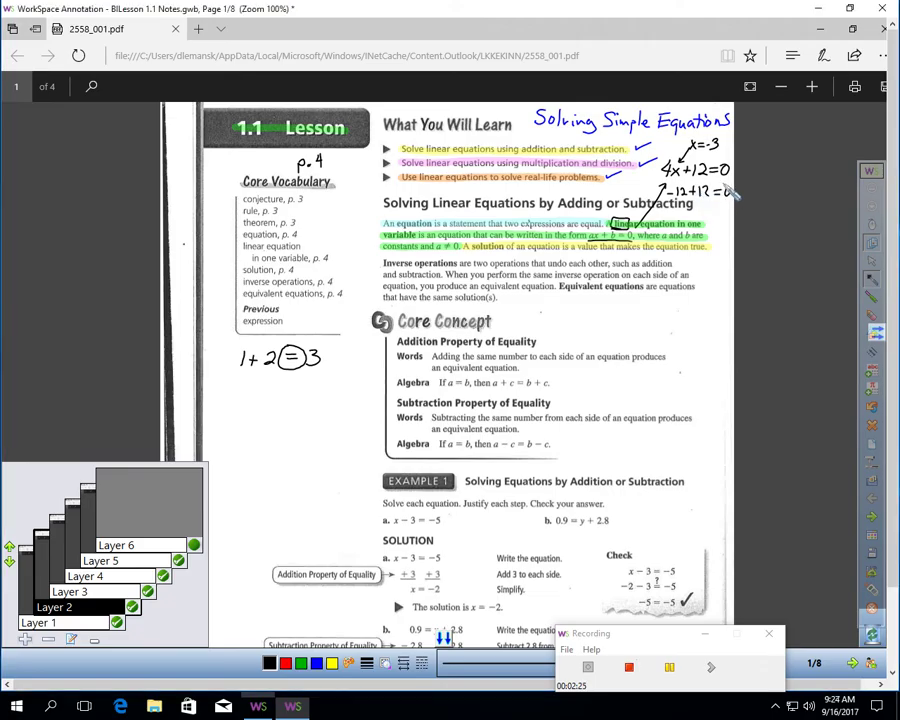
pyautogui.moveTo(700, 135)
pyautogui.mouseDown()
pyautogui.moveTo(686, 150)
pyautogui.moveTo(722, 157)
pyautogui.moveTo(722, 136)
pyautogui.moveTo(737, 205)
pyautogui.moveTo(712, 238)
pyautogui.moveTo(490, 256)
pyautogui.mouseUp()
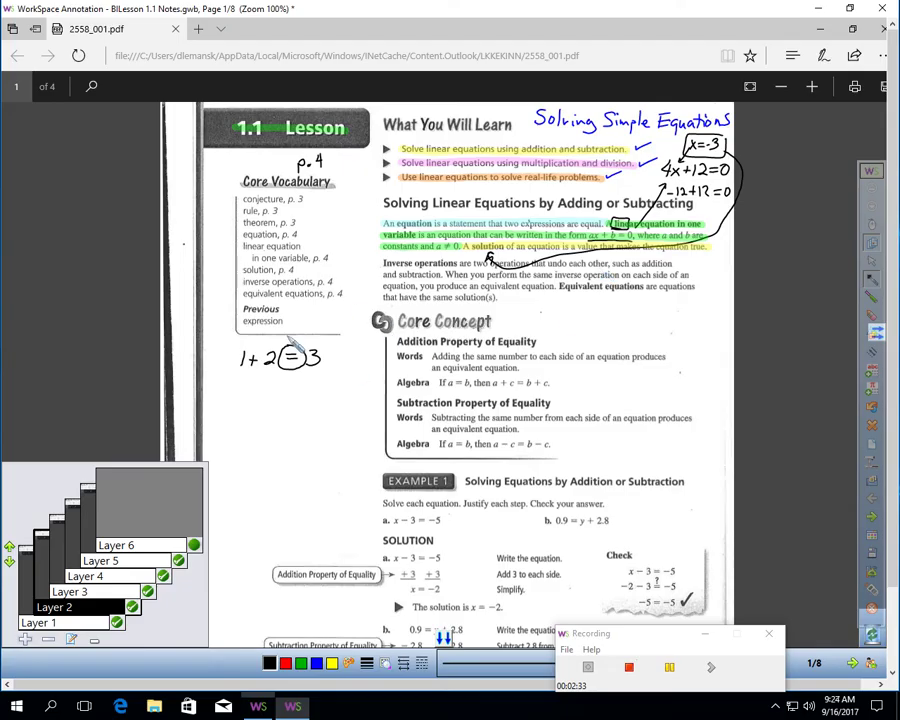
# Reveal the orange inverse-operations highlight on Layer 6, list the operation pairs and link them to Example 1.
pyautogui.click(194, 546)
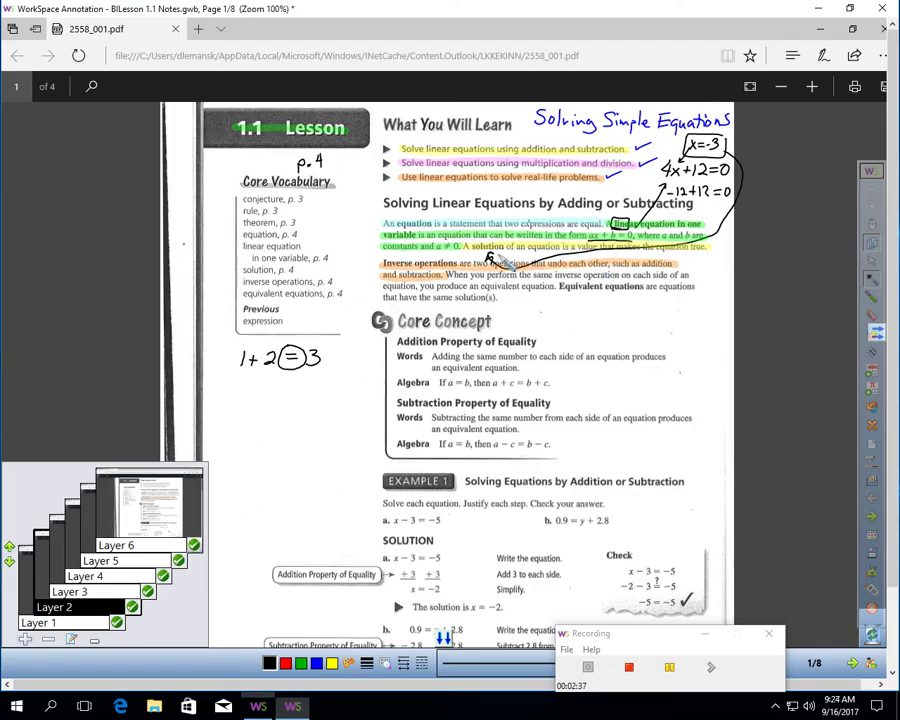
pyautogui.click(160, 561)
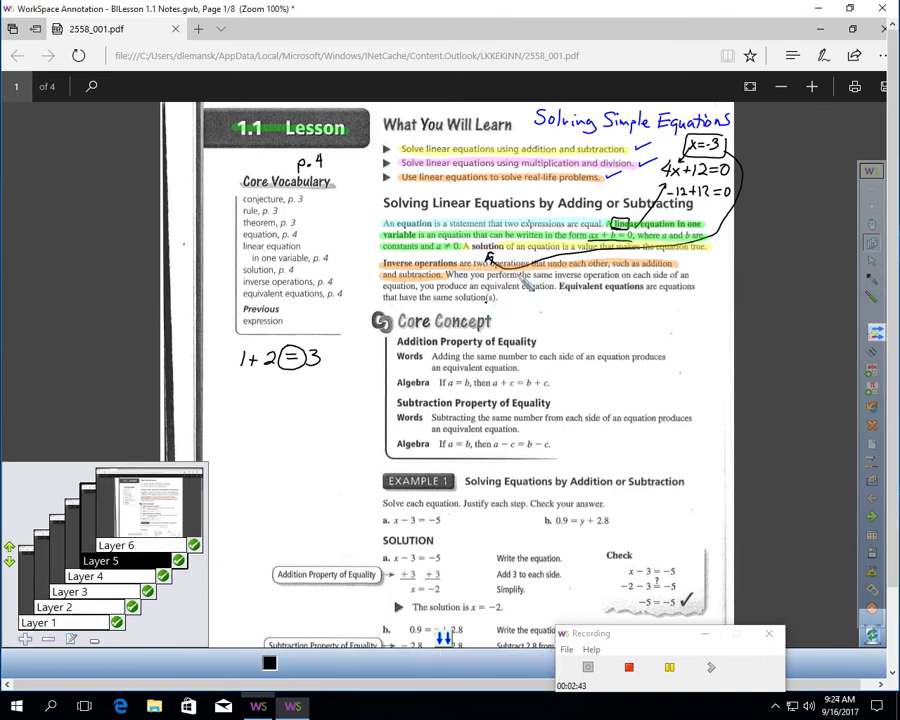
pyautogui.click(175, 546)
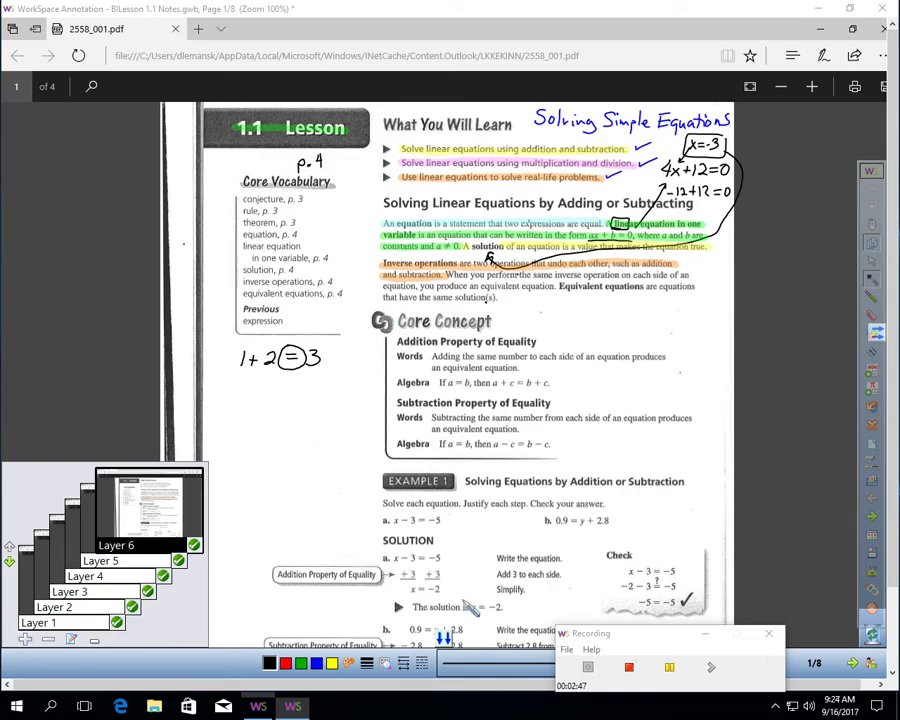
pyautogui.click(670, 668)
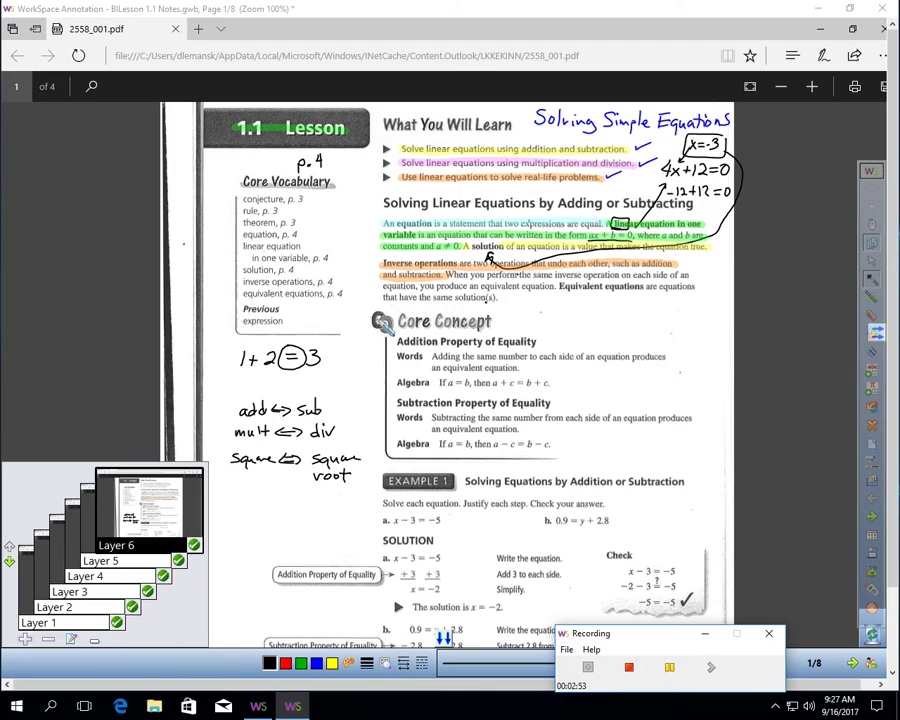
pyautogui.moveTo(381, 265)
pyautogui.mouseDown()
pyautogui.moveTo(348, 395)
pyautogui.moveTo(373, 478)
pyautogui.mouseUp()
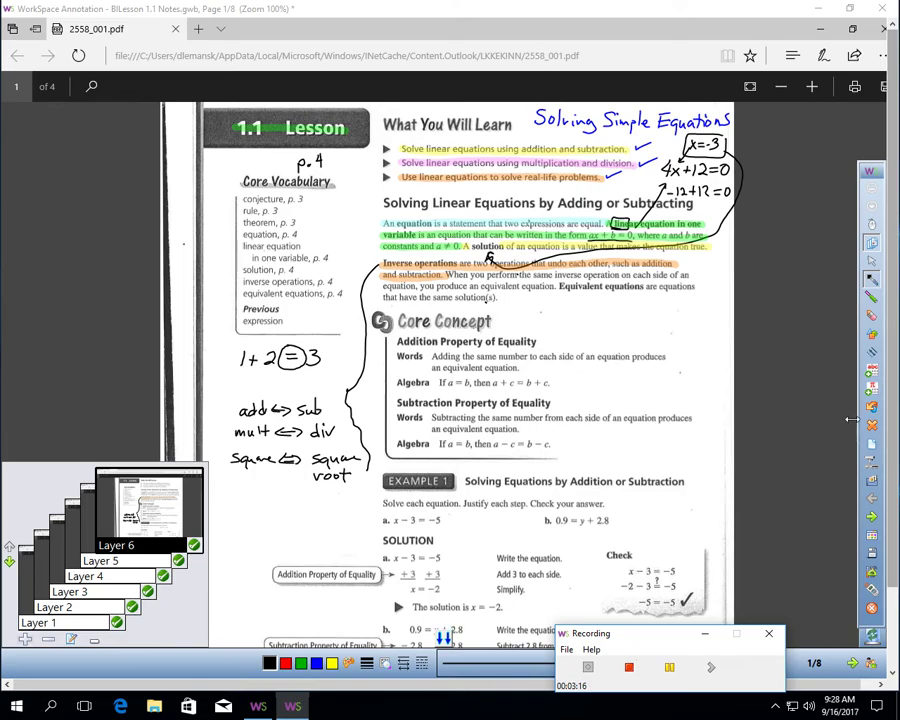
# Highlight the inverse-operation and equivalent-equations sentences in pink.
pyautogui.click(874, 336)
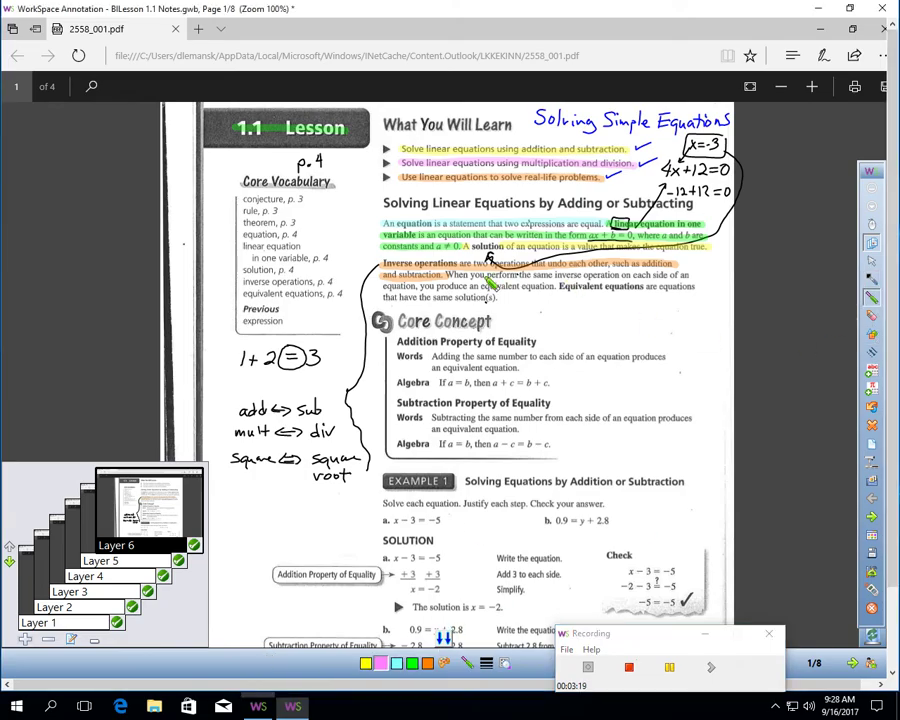
pyautogui.moveTo(446, 275); pyautogui.dragTo(690, 275)
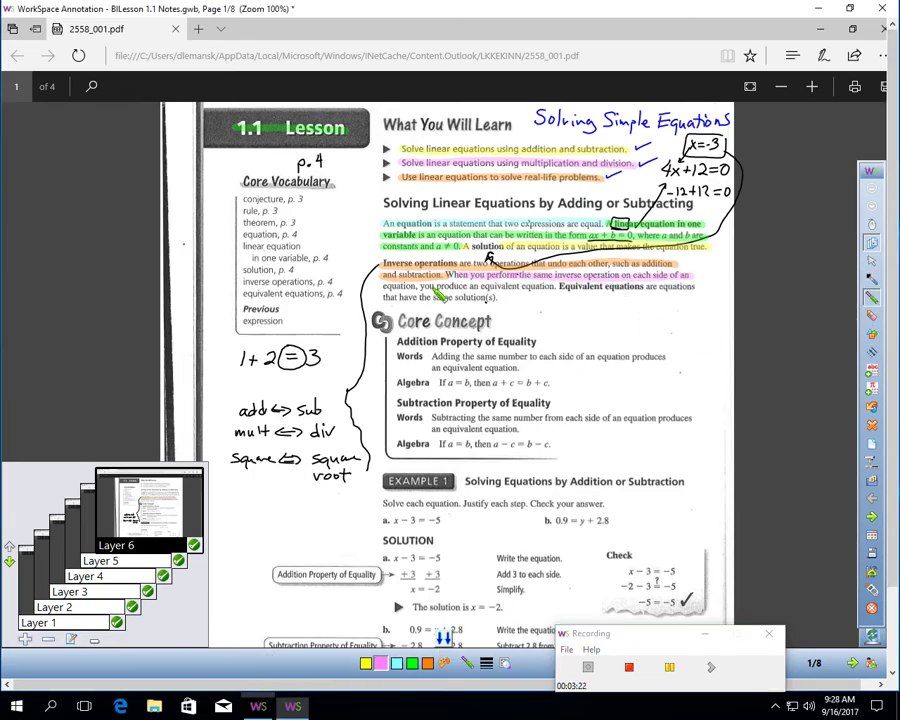
pyautogui.moveTo(388, 289); pyautogui.dragTo(554, 287)
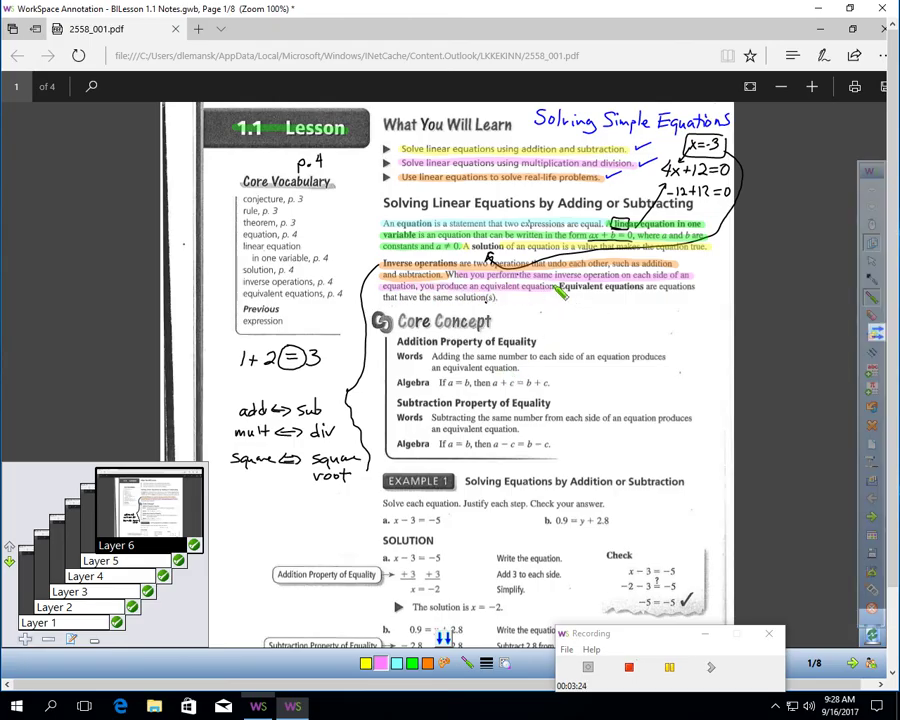
pyautogui.moveTo(563, 289); pyautogui.dragTo(682, 291)
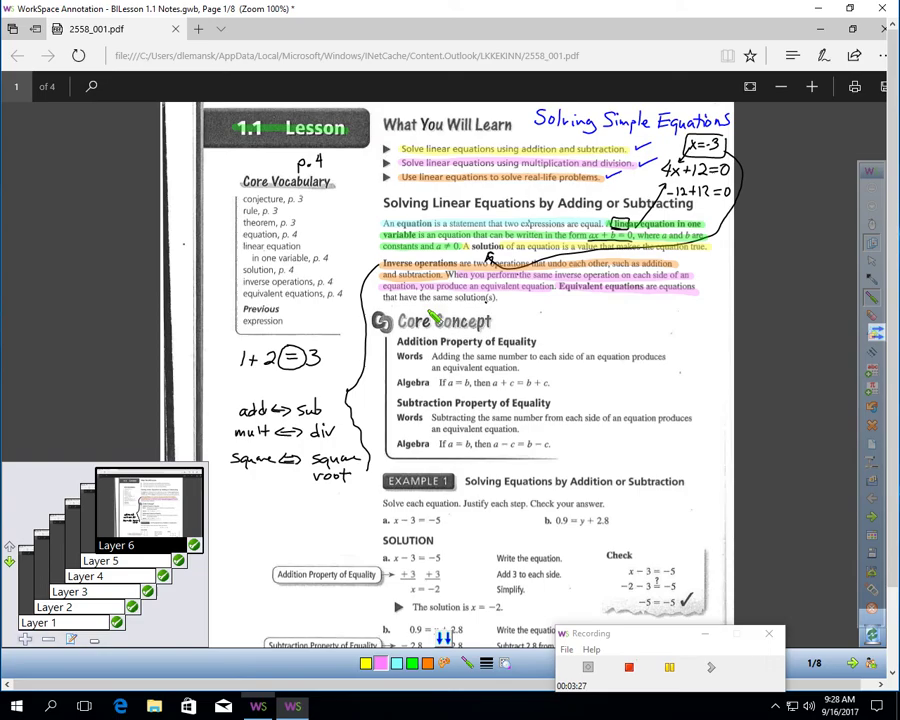
pyautogui.moveTo(386, 306); pyautogui.dragTo(495, 300)
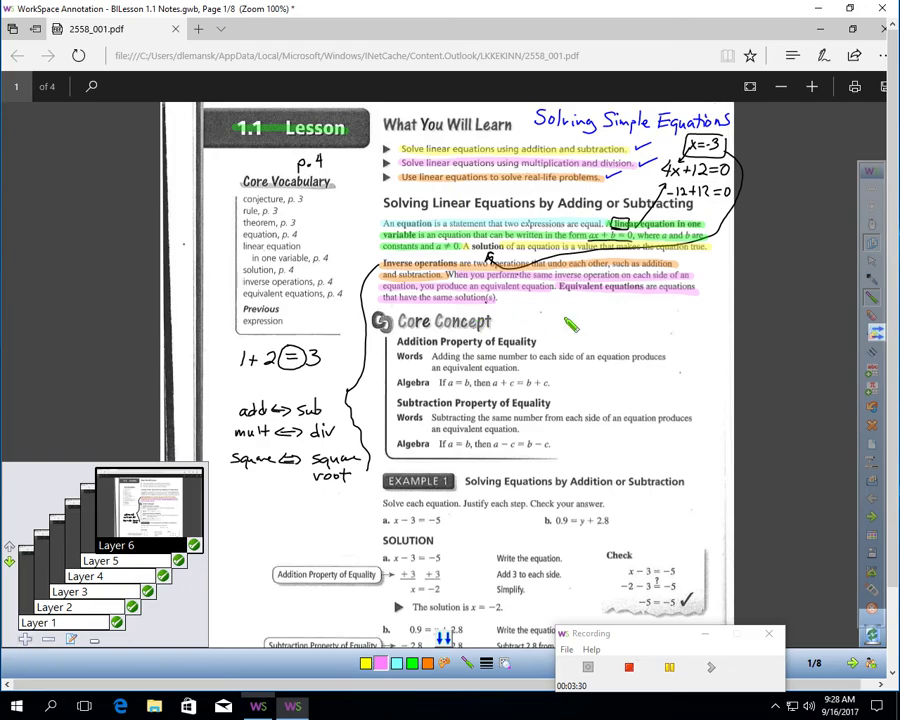
# Write x+5=7 beside Core Concept, subtract 5 from both sides, and reach x = 2.
pyautogui.press('p')
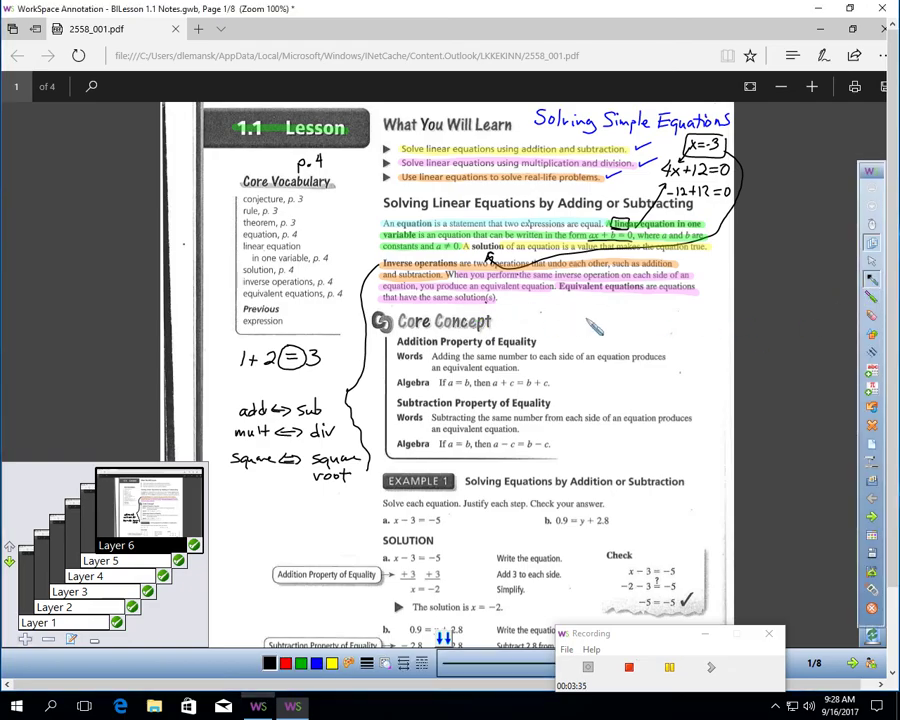
pyautogui.moveTo(614, 309)
pyautogui.mouseDown()
pyautogui.moveTo(612, 318)
pyautogui.moveTo(641, 312)
pyautogui.mouseUp()
pyautogui.moveTo(634, 306)
pyautogui.mouseDown()
pyautogui.moveTo(634, 318)
pyautogui.moveTo(670, 311)
pyautogui.moveTo(685, 319)
pyautogui.mouseUp()
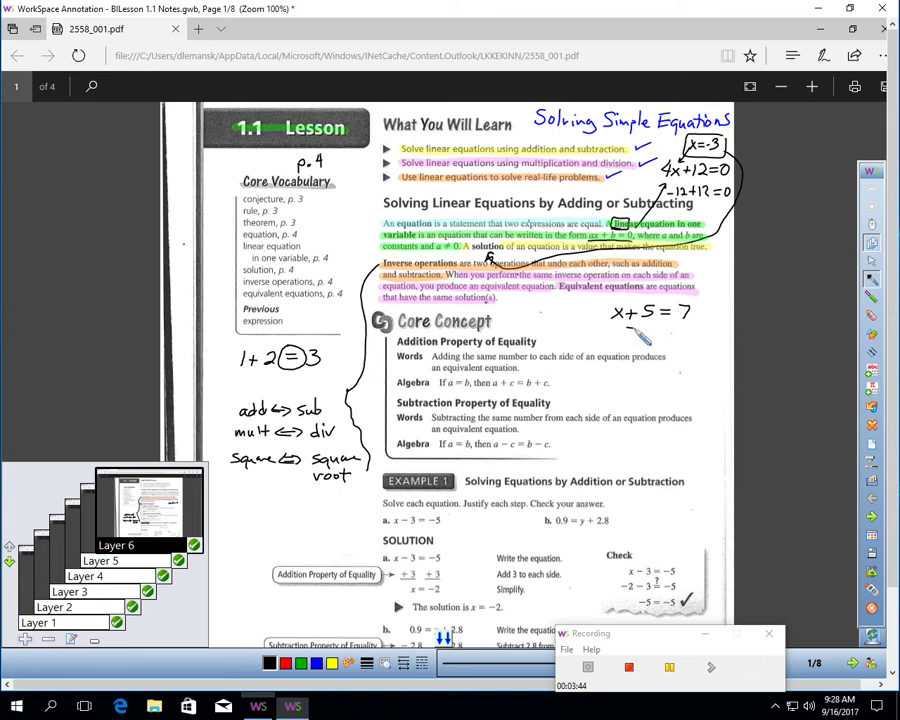
pyautogui.moveTo(626, 329); pyautogui.dragTo(635, 329)
pyautogui.moveTo(650, 322)
pyautogui.mouseDown()
pyautogui.moveTo(640, 335)
pyautogui.moveTo(683, 335)
pyautogui.mouseUp()
pyautogui.moveTo(610, 341); pyautogui.dragTo(690, 339)
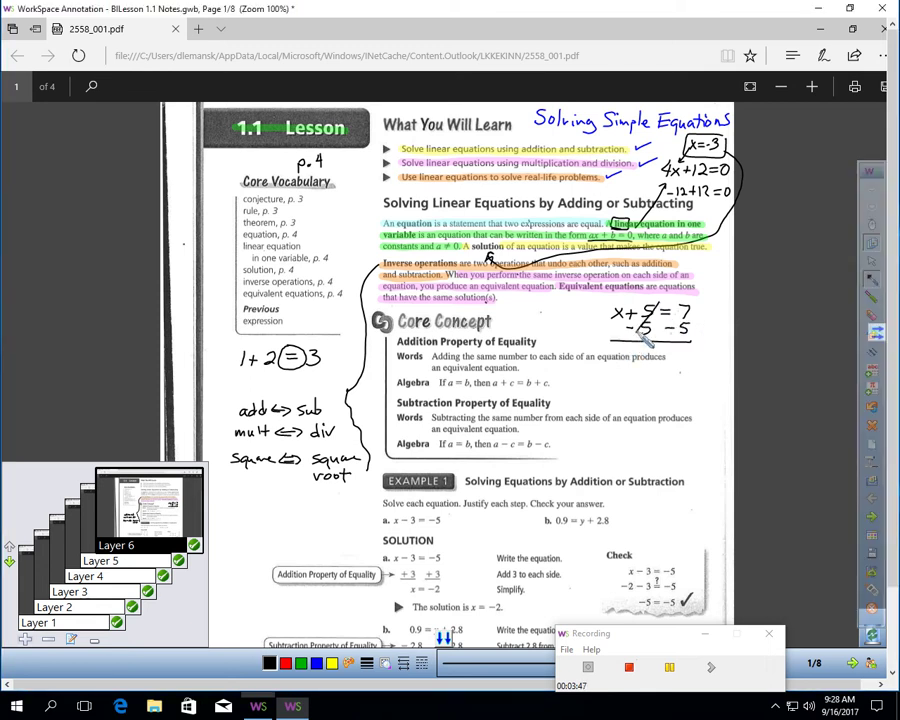
pyautogui.moveTo(653, 305)
pyautogui.mouseDown()
pyautogui.moveTo(640, 321)
pyautogui.moveTo(640, 378)
pyautogui.mouseUp()
pyautogui.moveTo(640, 364)
pyautogui.mouseDown()
pyautogui.moveTo(628, 378)
pyautogui.moveTo(660, 366)
pyautogui.mouseUp()
pyautogui.moveTo(649, 372); pyautogui.dragTo(680, 377)
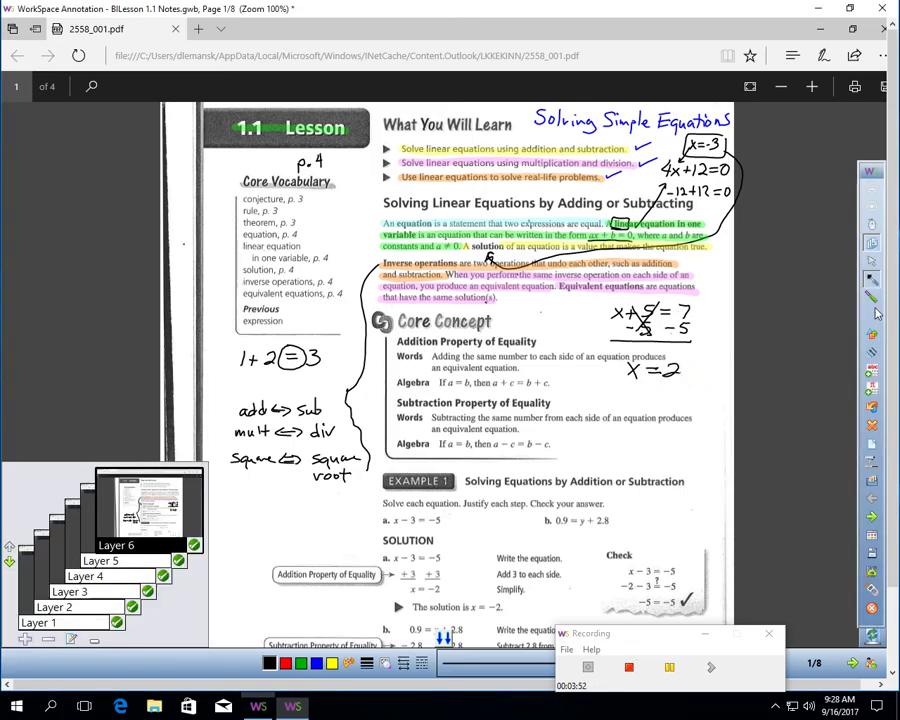
# Highlight the x+5=7 working and the x = 2 answer.
pyautogui.press('h')
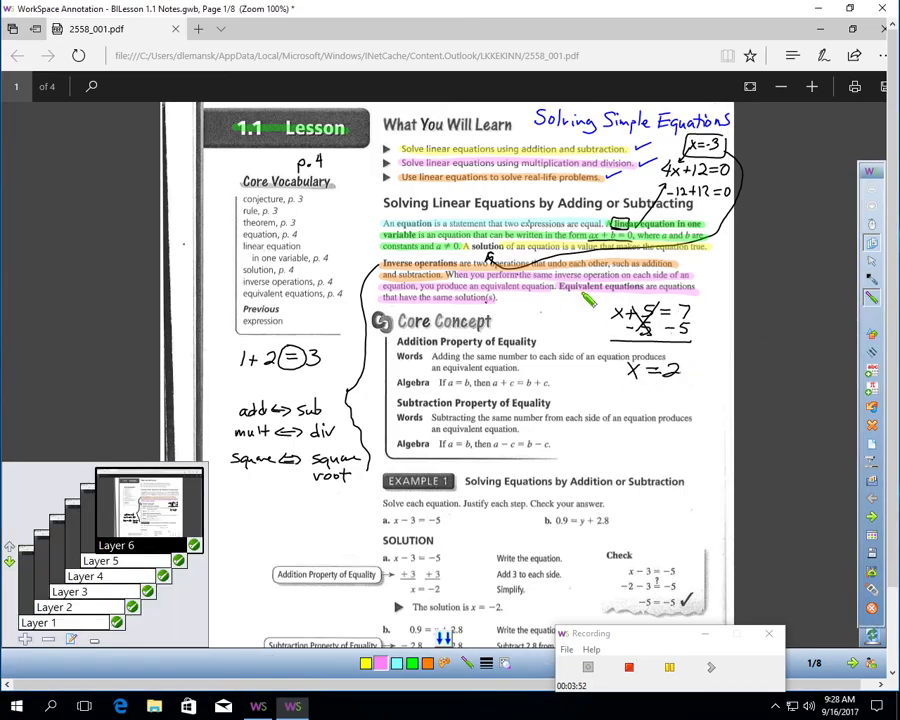
pyautogui.moveTo(610, 314); pyautogui.dragTo(680, 319)
pyautogui.moveTo(627, 369); pyautogui.dragTo(692, 372)
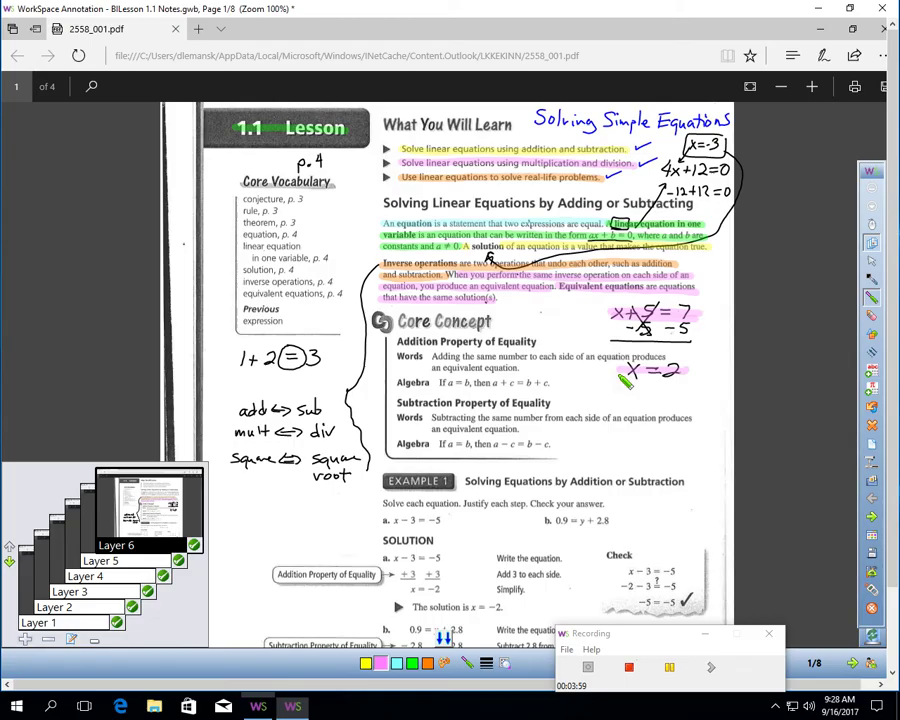
# Underline Equivalent equations and solution(s), change the example to 2x+5=7, and check off the equation and answer.
pyautogui.click(874, 281)
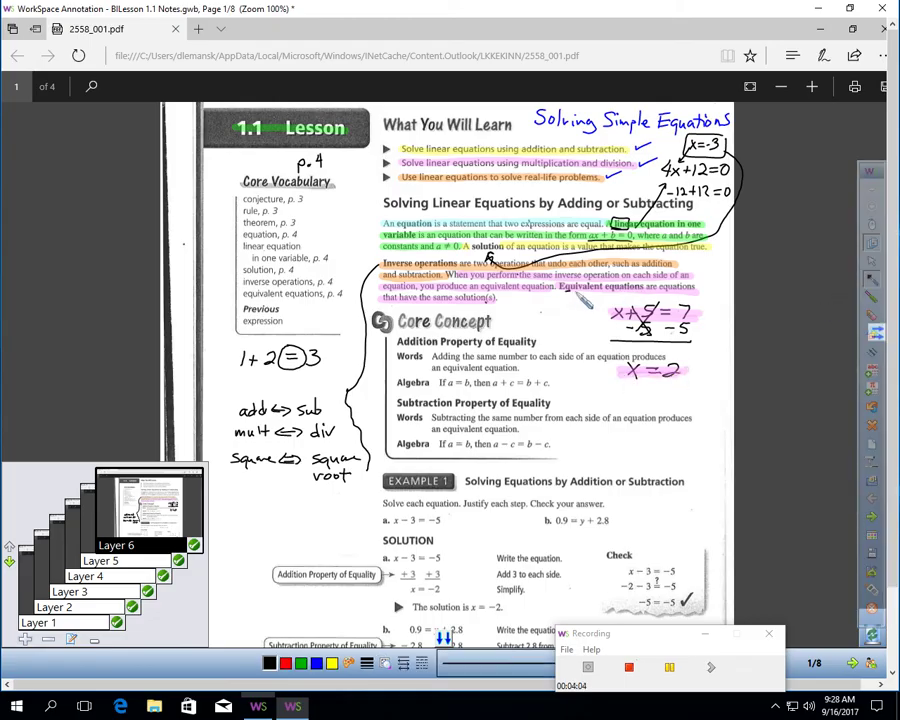
pyautogui.moveTo(560, 292); pyautogui.dragTo(624, 296)
pyautogui.moveTo(455, 300); pyautogui.dragTo(497, 301)
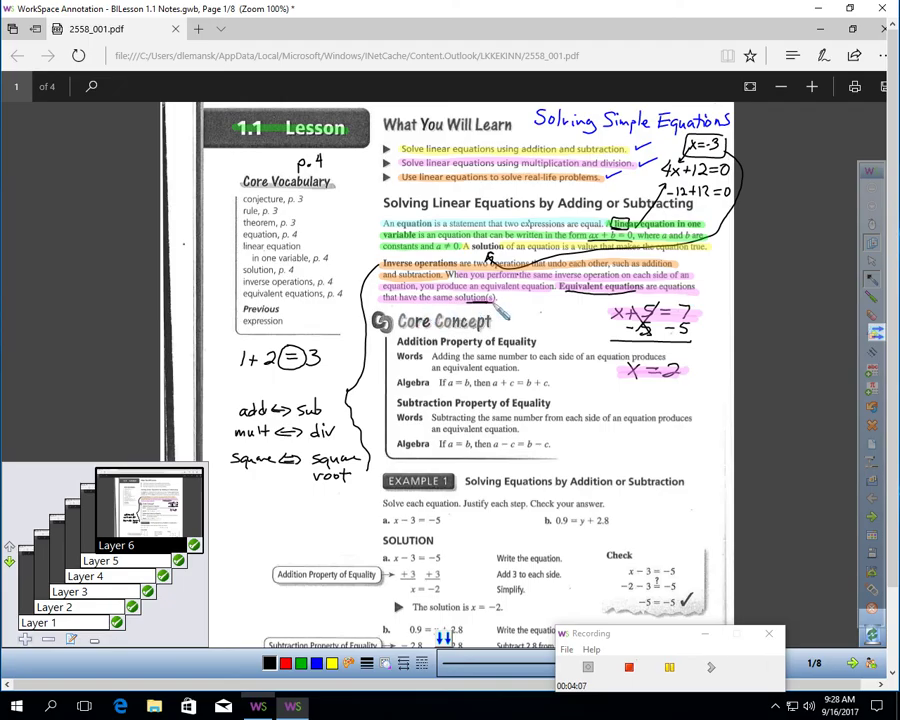
pyautogui.moveTo(626, 380); pyautogui.dragTo(634, 389)
pyautogui.moveTo(604, 309); pyautogui.dragTo(614, 319)
pyautogui.moveTo(701, 311); pyautogui.dragTo(716, 307)
pyautogui.moveTo(685, 371); pyautogui.dragTo(697, 366)
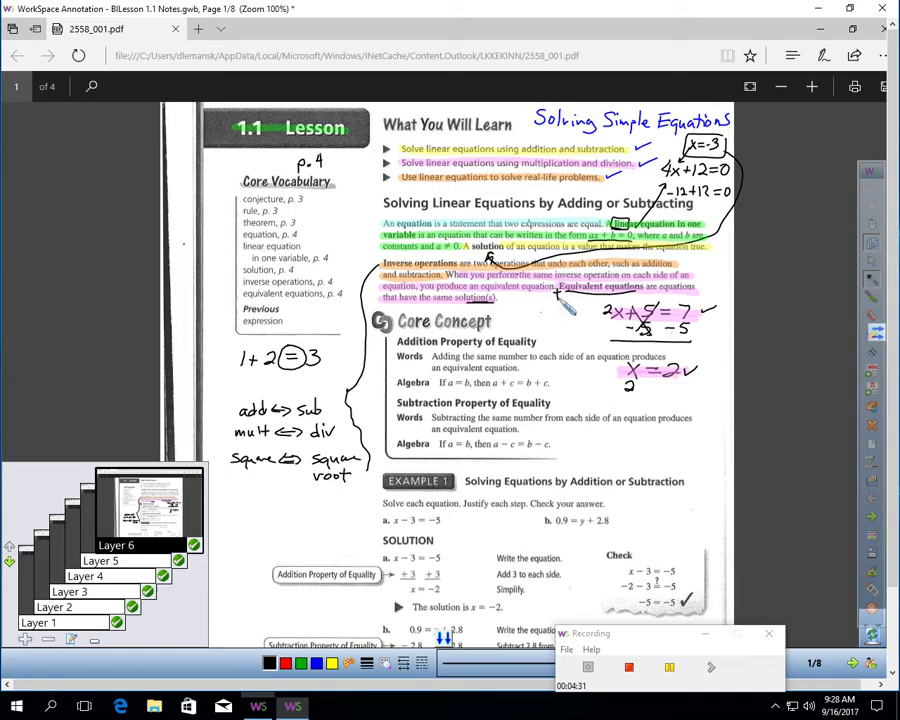
# On page 2, underline the Addition Property wording and 'an equivalent equation'.
pyautogui.click(671, 667)
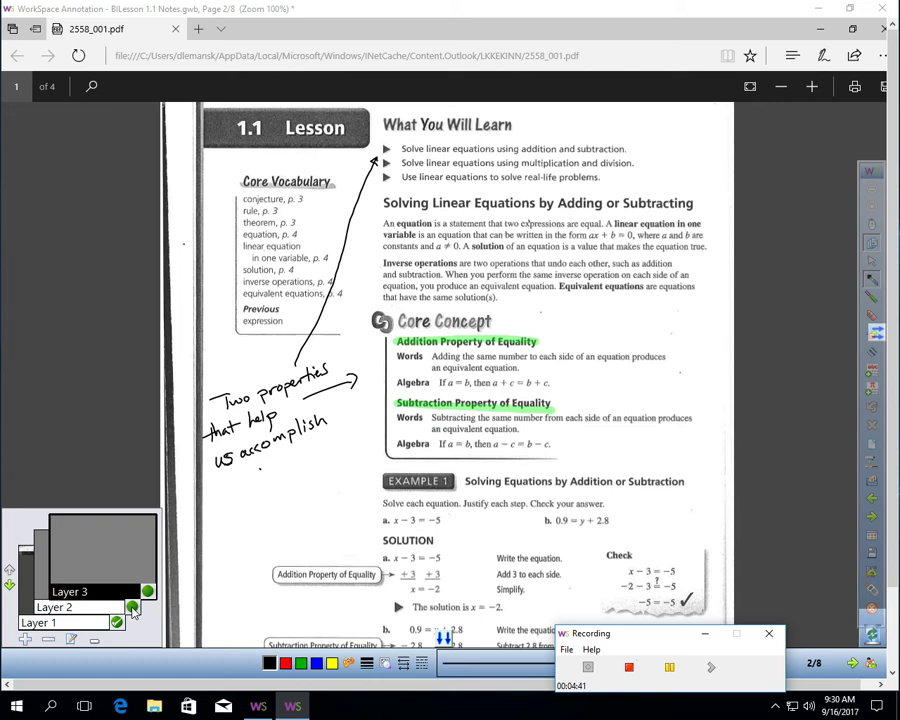
pyautogui.click(132, 608)
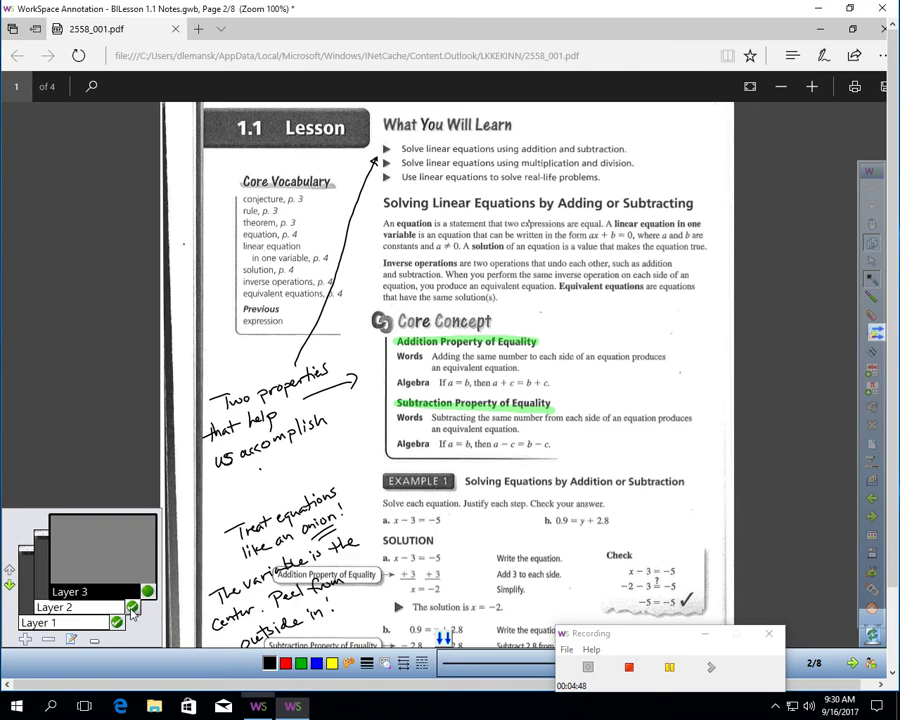
pyautogui.click(132, 608)
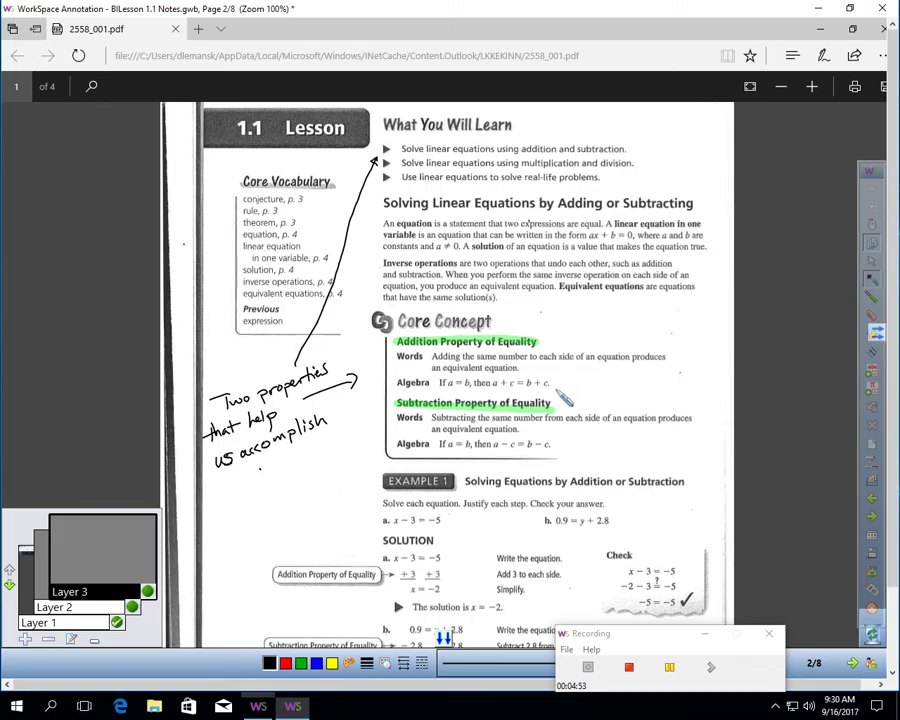
pyautogui.click(460, 363)
pyautogui.click(476, 377)
pyautogui.moveTo(433, 363); pyautogui.dragTo(665, 363)
pyautogui.moveTo(432, 370); pyautogui.dragTo(519, 370)
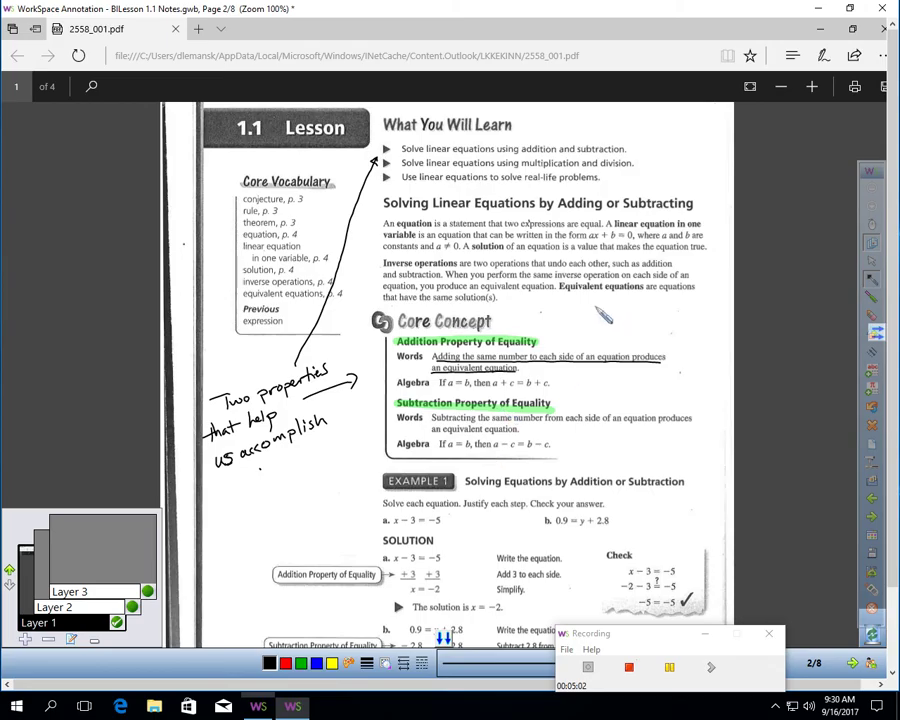
# Work x-2=4 by adding 2 to get x = 6, arrow it to Core Concept, then go back to page 1.
pyautogui.moveTo(594, 304)
pyautogui.mouseDown()
pyautogui.moveTo(652, 318)
pyautogui.moveTo(668, 307)
pyautogui.moveTo(664, 314)
pyautogui.mouseUp()
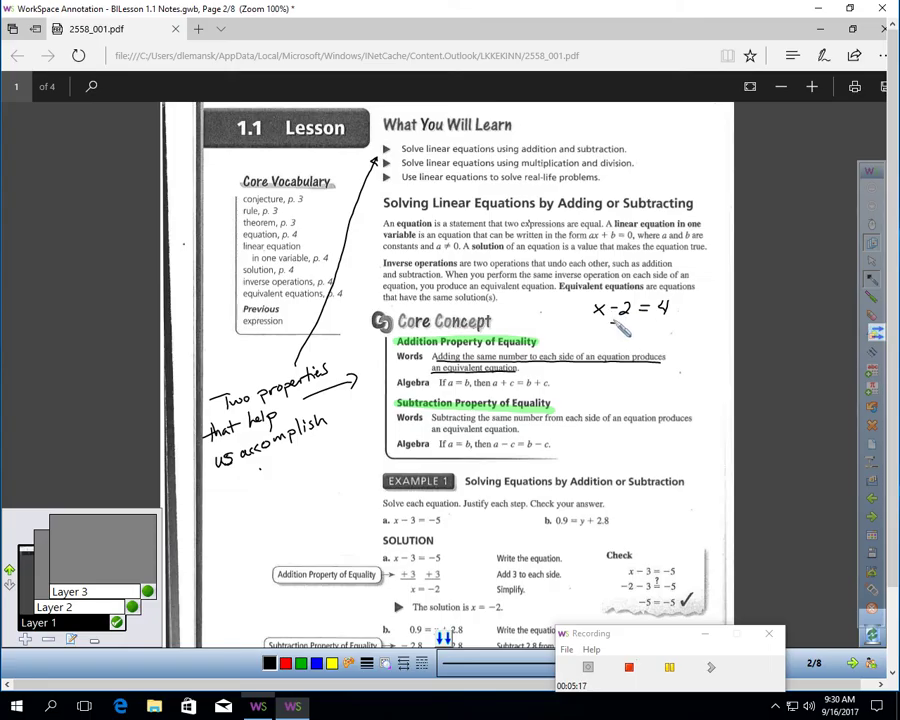
pyautogui.moveTo(611, 321)
pyautogui.mouseDown()
pyautogui.moveTo(660, 322)
pyautogui.moveTo(655, 329)
pyautogui.mouseUp()
pyautogui.moveTo(661, 317); pyautogui.dragTo(670, 327)
pyautogui.moveTo(588, 332)
pyautogui.mouseDown()
pyautogui.moveTo(668, 331)
pyautogui.moveTo(615, 352)
pyautogui.mouseUp()
pyautogui.moveTo(615, 340)
pyautogui.mouseDown()
pyautogui.moveTo(604, 352)
pyautogui.moveTo(631, 348)
pyautogui.mouseUp()
pyautogui.moveTo(637, 340)
pyautogui.mouseDown()
pyautogui.moveTo(636, 352)
pyautogui.moveTo(631, 346)
pyautogui.mouseUp()
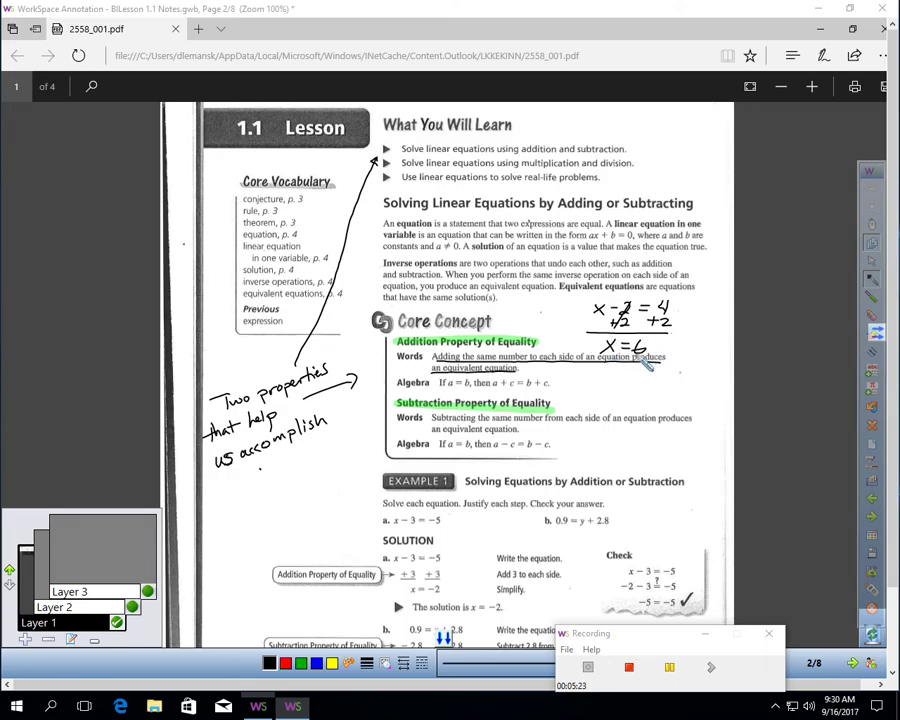
pyautogui.moveTo(583, 321); pyautogui.dragTo(546, 334)
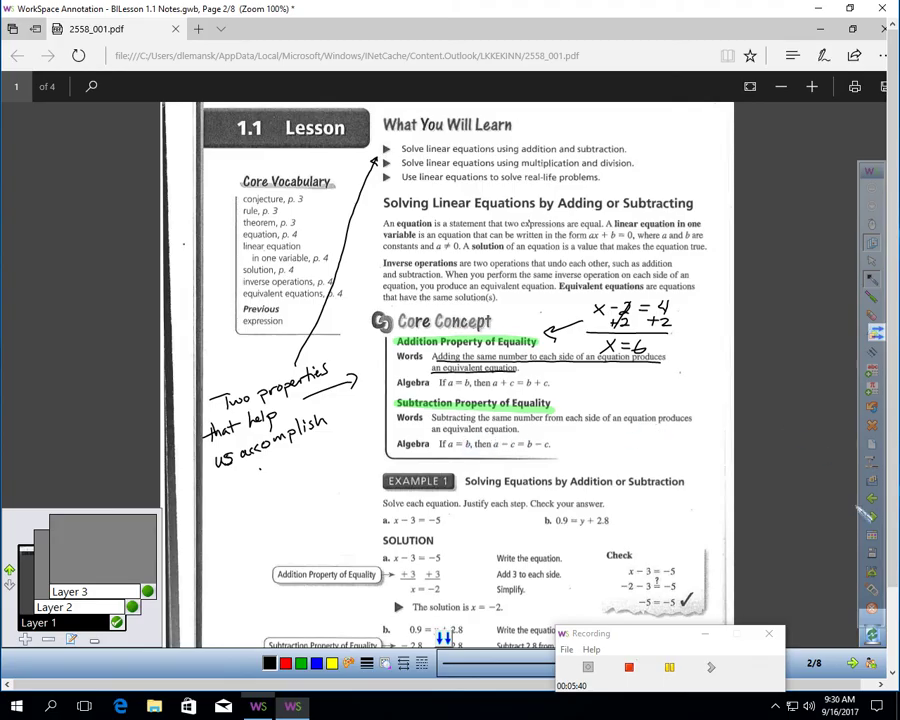
pyautogui.click(872, 501)
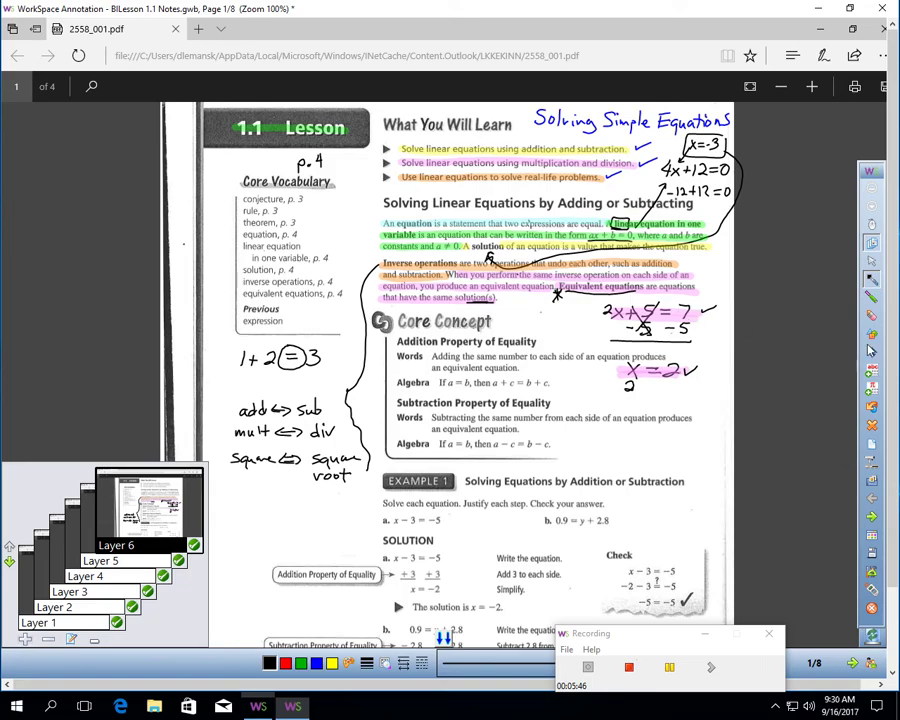
# Highlight the -5 -5 line under 2x+5=7 in green with two strokes.
pyautogui.click(872, 297)
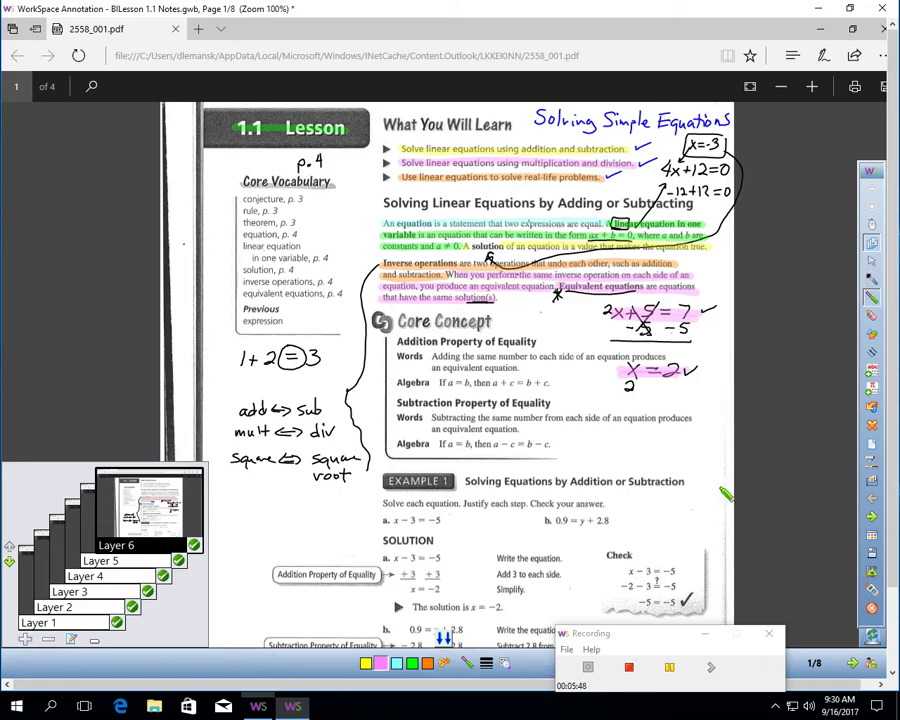
pyautogui.click(412, 664)
pyautogui.moveTo(634, 333); pyautogui.dragTo(690, 330)
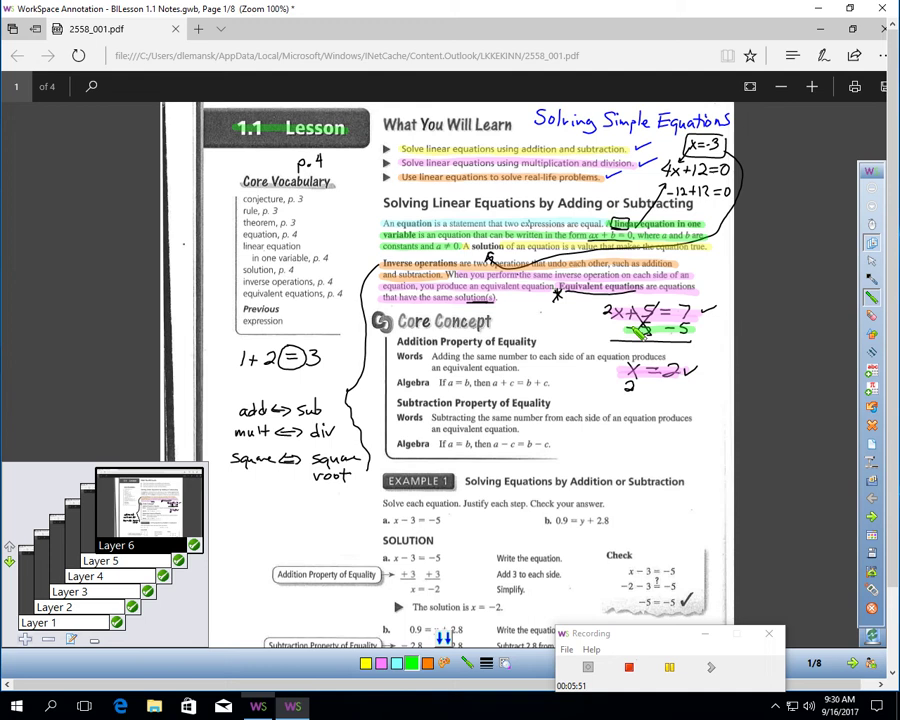
pyautogui.moveTo(633, 342); pyautogui.dragTo(675, 343)
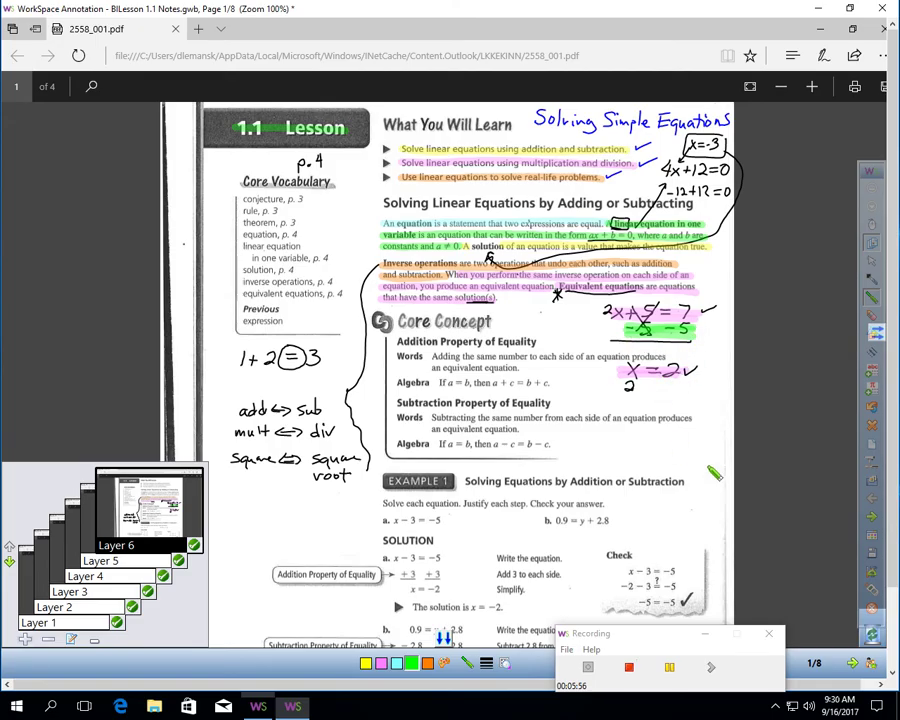
pyautogui.click(670, 667)
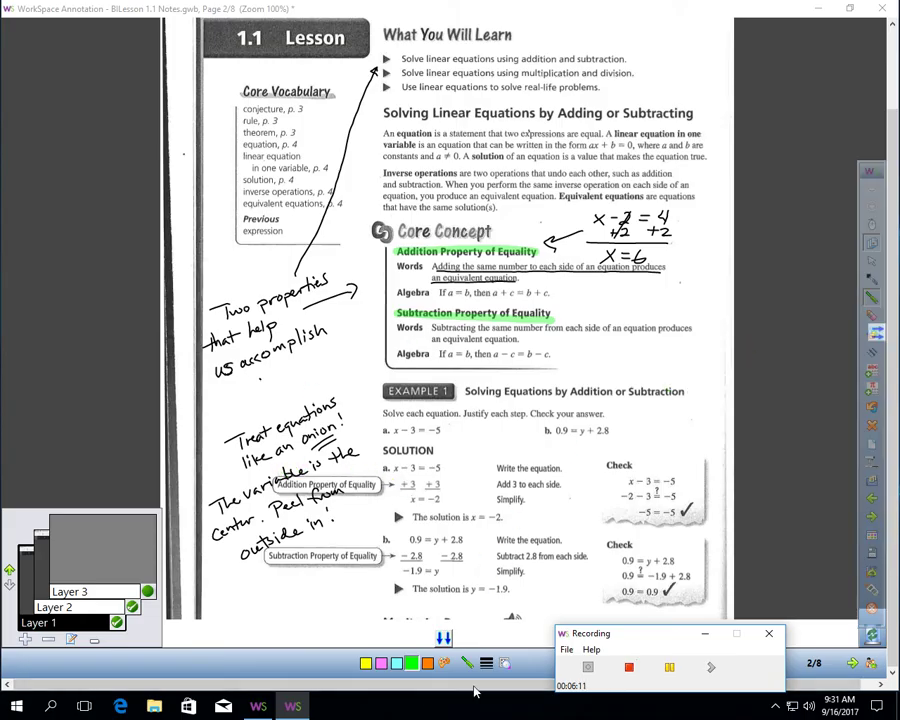
# On Layer 2, highlight the onion note lines 'Treat equations', 'like an onion!' and 'The variable is' in orange.
pyautogui.click(432, 665)
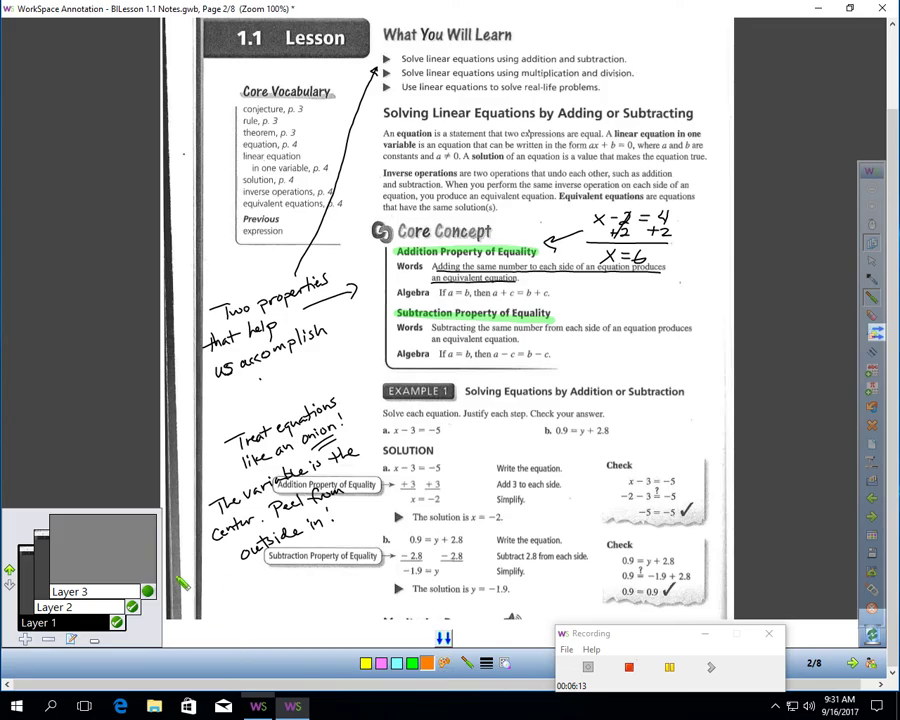
pyautogui.click(90, 607)
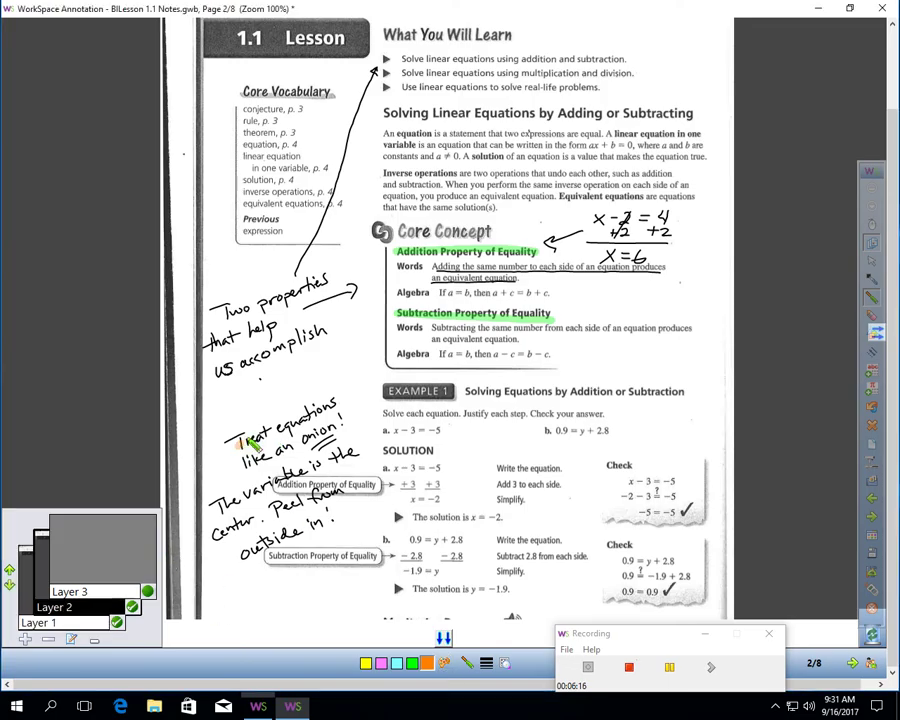
pyautogui.moveTo(230, 441); pyautogui.dragTo(336, 403)
pyautogui.moveTo(245, 464); pyautogui.dragTo(330, 436)
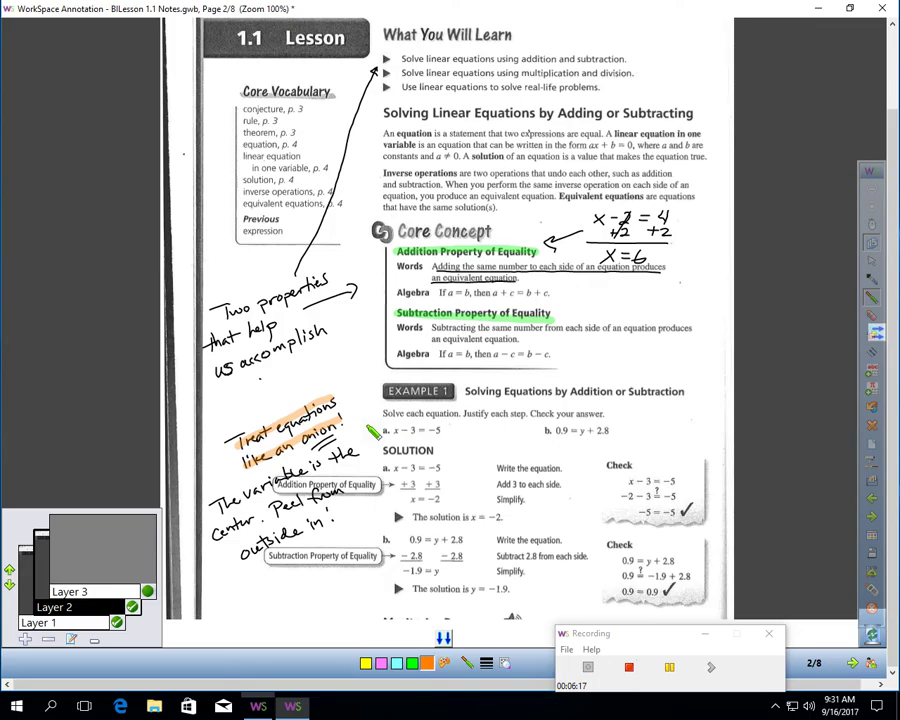
pyautogui.moveTo(216, 520); pyautogui.dragTo(352, 455)
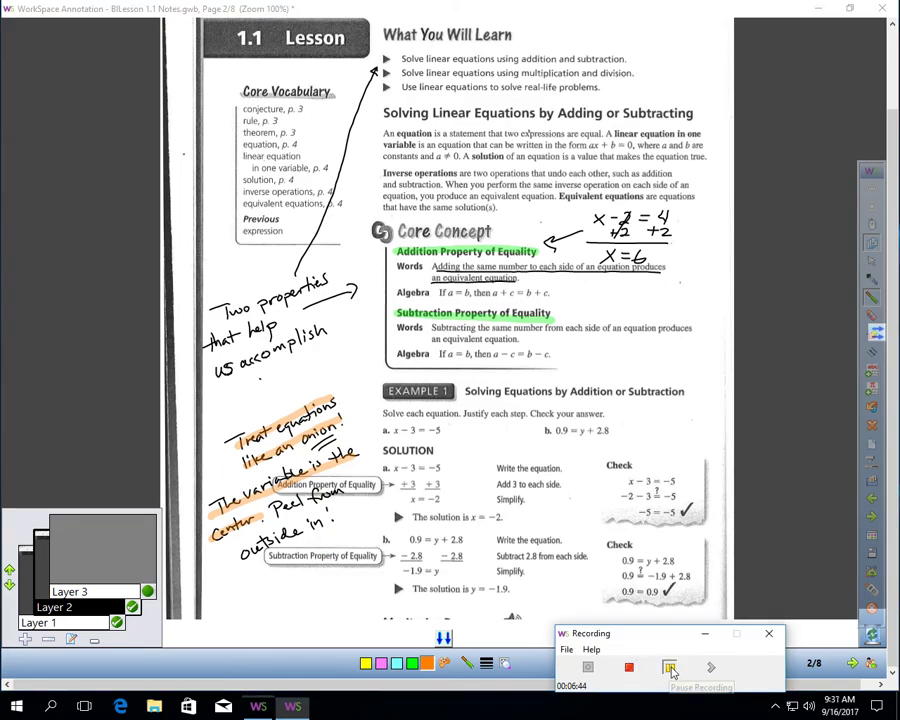
# Circle the x in Example 1a's x − 3 = −5 in pen ink, hiding the third layer's circle.
pyautogui.moveTo(405, 424); pyautogui.dragTo(403, 423)
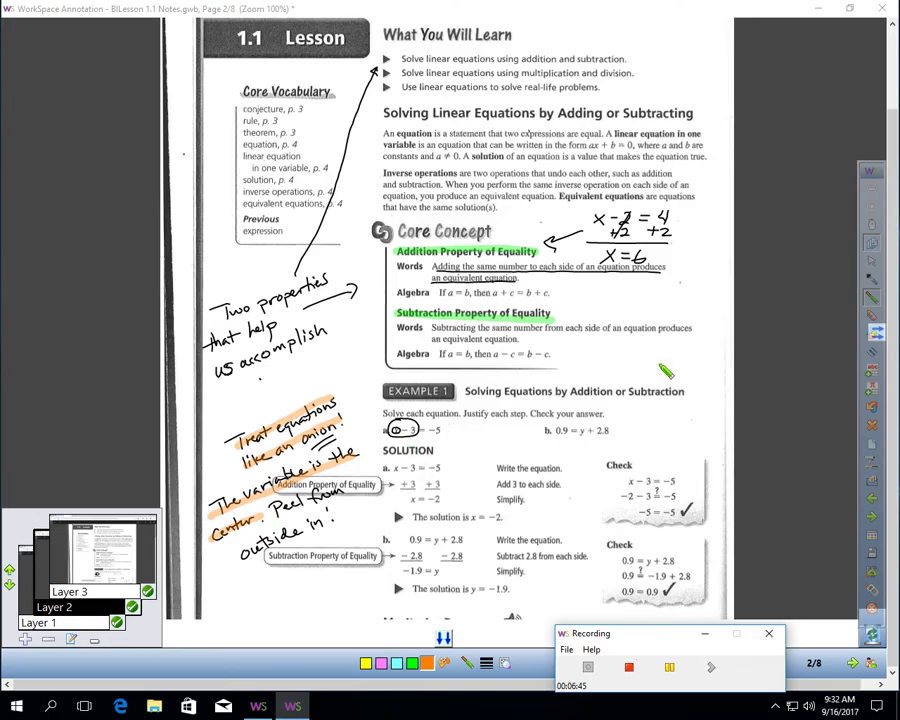
pyautogui.click(874, 280)
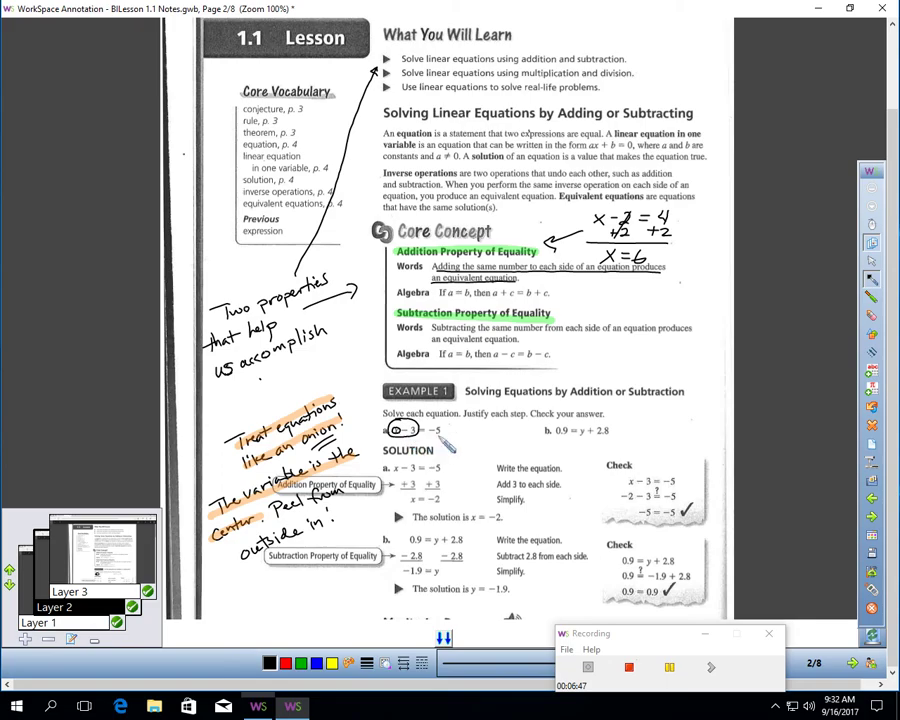
pyautogui.click(147, 592)
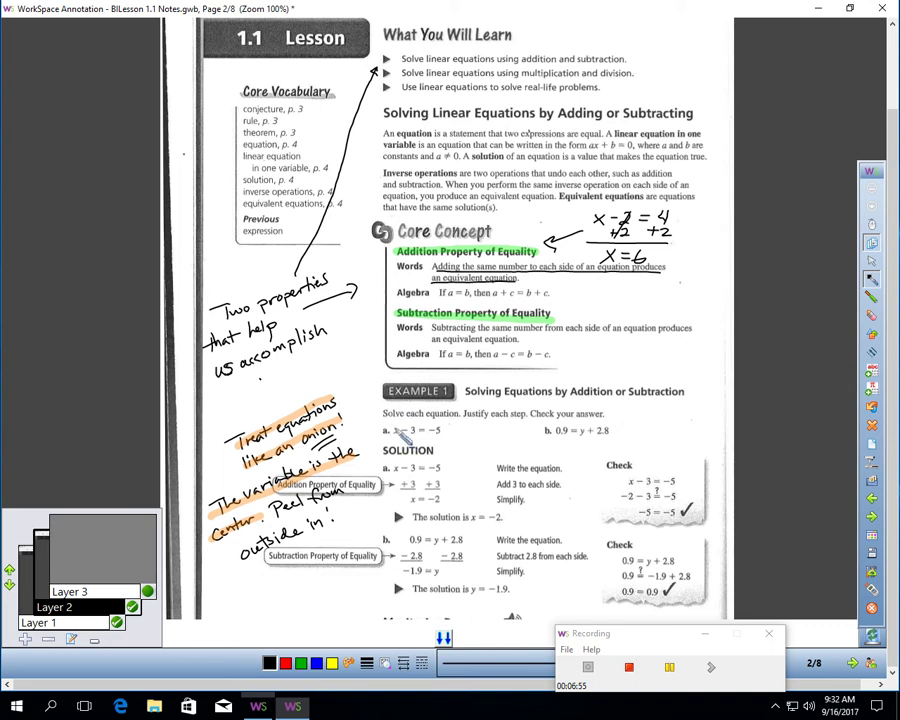
pyautogui.moveTo(397, 429); pyautogui.dragTo(401, 427)
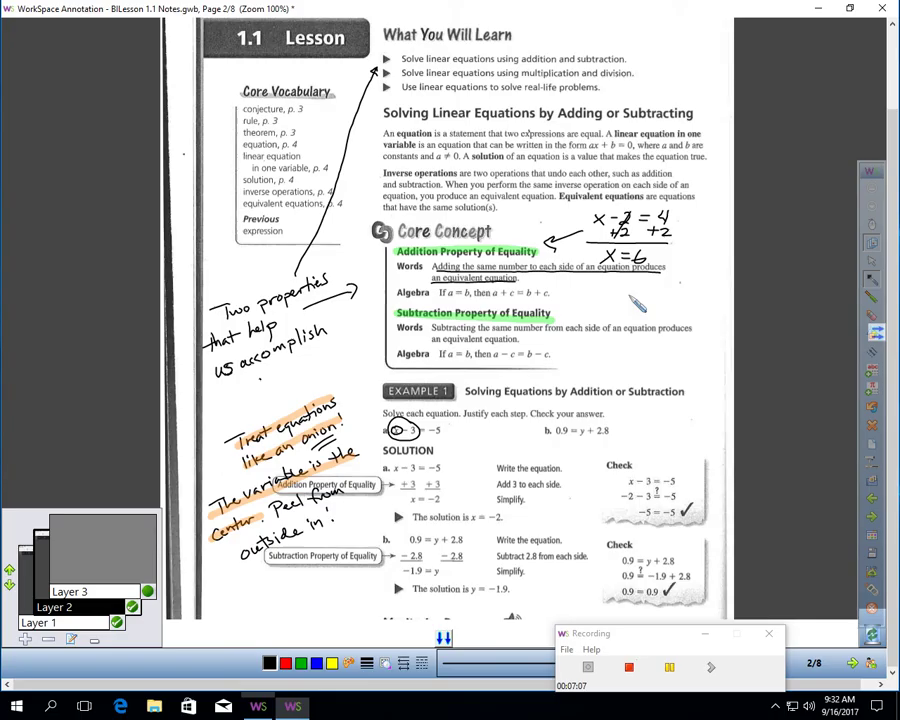
# Write x − 3 = −5, add 3 to both sides, cancel the 3s, and reach x = −2.
pyautogui.moveTo(629, 286)
pyautogui.mouseDown()
pyautogui.moveTo(641, 299)
pyautogui.moveTo(629, 299)
pyautogui.moveTo(700, 292)
pyautogui.moveTo(689, 300)
pyautogui.mouseUp()
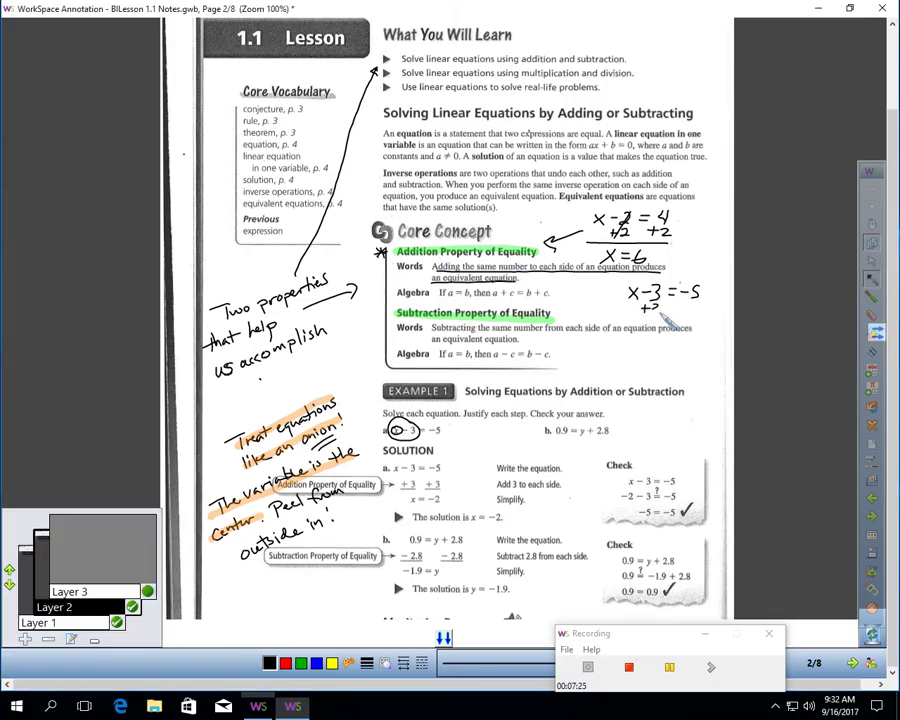
pyautogui.moveTo(638, 310); pyautogui.dragTo(650, 310)
pyautogui.moveTo(644, 304); pyautogui.dragTo(644, 316)
pyautogui.moveTo(652, 301)
pyautogui.mouseDown()
pyautogui.moveTo(651, 315)
pyautogui.moveTo(688, 311)
pyautogui.mouseUp()
pyautogui.moveTo(682, 305); pyautogui.dragTo(684, 317)
pyautogui.moveTo(613, 321); pyautogui.dragTo(706, 320)
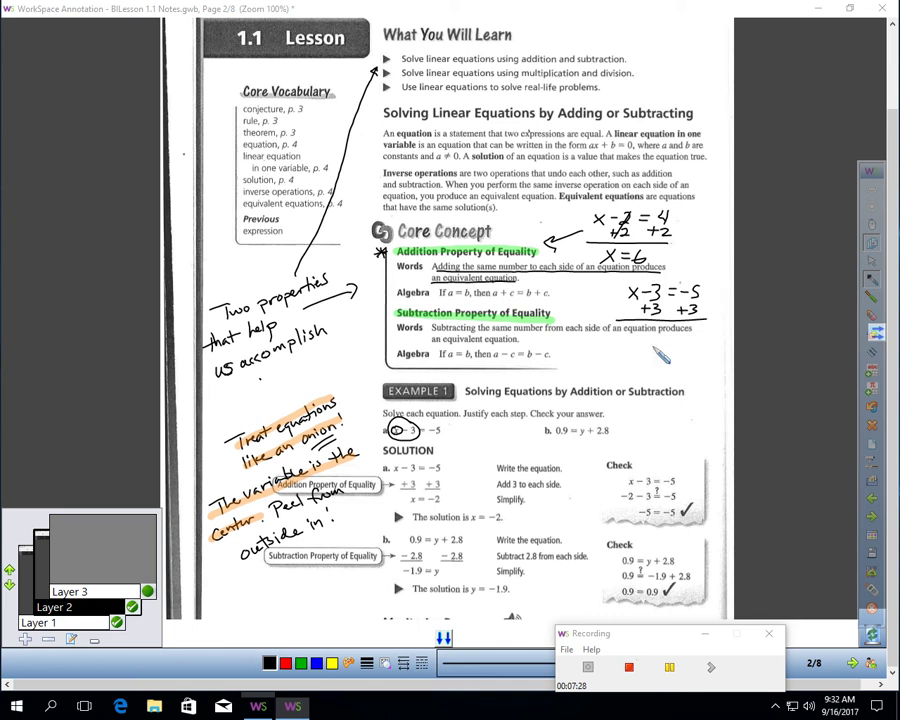
pyautogui.moveTo(660, 280)
pyautogui.mouseDown()
pyautogui.moveTo(649, 320)
pyautogui.moveTo(656, 357)
pyautogui.mouseUp()
pyautogui.moveTo(655, 344)
pyautogui.mouseDown()
pyautogui.moveTo(642, 357)
pyautogui.moveTo(673, 348)
pyautogui.mouseUp()
pyautogui.moveTo(660, 355); pyautogui.dragTo(683, 352)
pyautogui.moveTo(686, 347)
pyautogui.mouseDown()
pyautogui.moveTo(699, 358)
pyautogui.moveTo(632, 362)
pyautogui.moveTo(705, 346)
pyautogui.mouseUp()
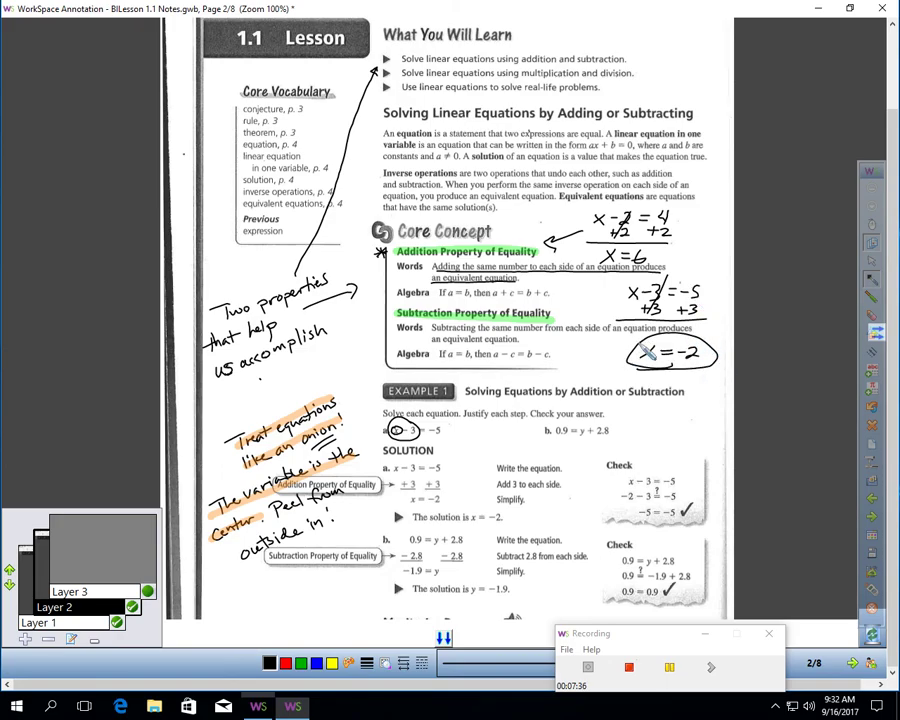
# Draw an arrow beside the work and link x = −2 to Example 1a's solution.
pyautogui.moveTo(645, 326)
pyautogui.mouseDown()
pyautogui.moveTo(626, 302)
pyautogui.moveTo(640, 310)
pyautogui.mouseUp()
pyautogui.moveTo(680, 370)
pyautogui.mouseDown()
pyautogui.moveTo(530, 460)
pyautogui.moveTo(365, 500)
pyautogui.moveTo(555, 482)
pyautogui.moveTo(548, 498)
pyautogui.moveTo(514, 515)
pyautogui.moveTo(532, 511)
pyautogui.mouseUp()
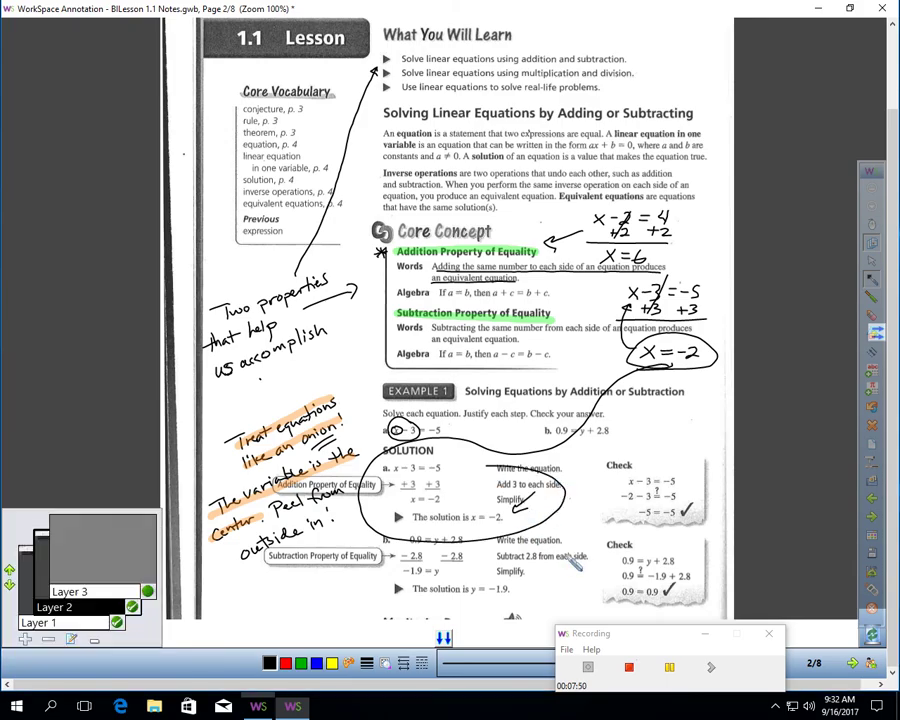
pyautogui.click(670, 667)
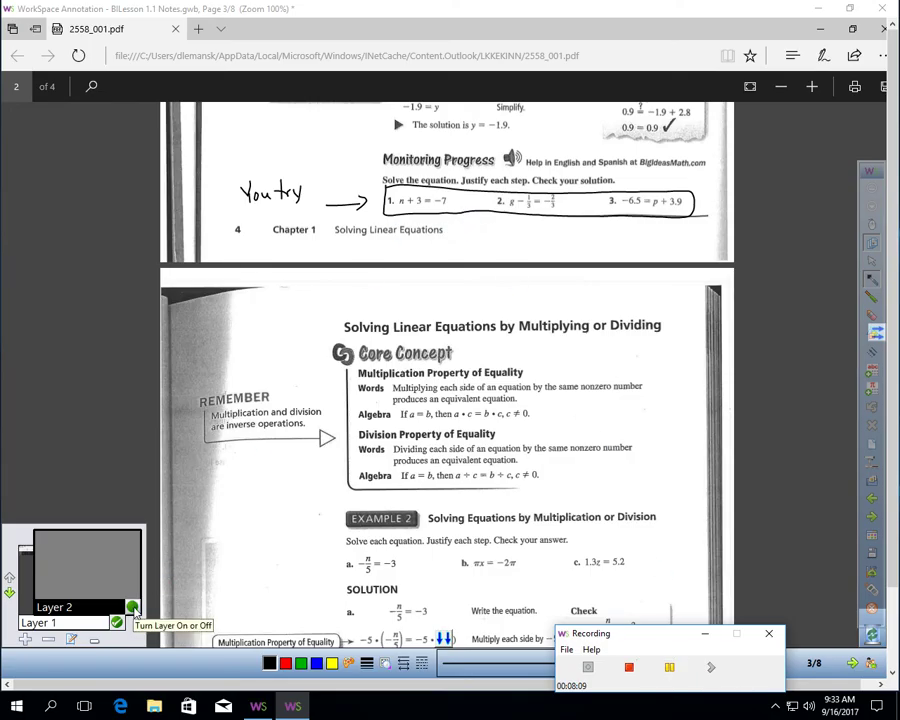
# Reveal Layer 2's worked answers, circle n, g and p, and slash problem 1's +3/−3.
pyautogui.click(132, 607)
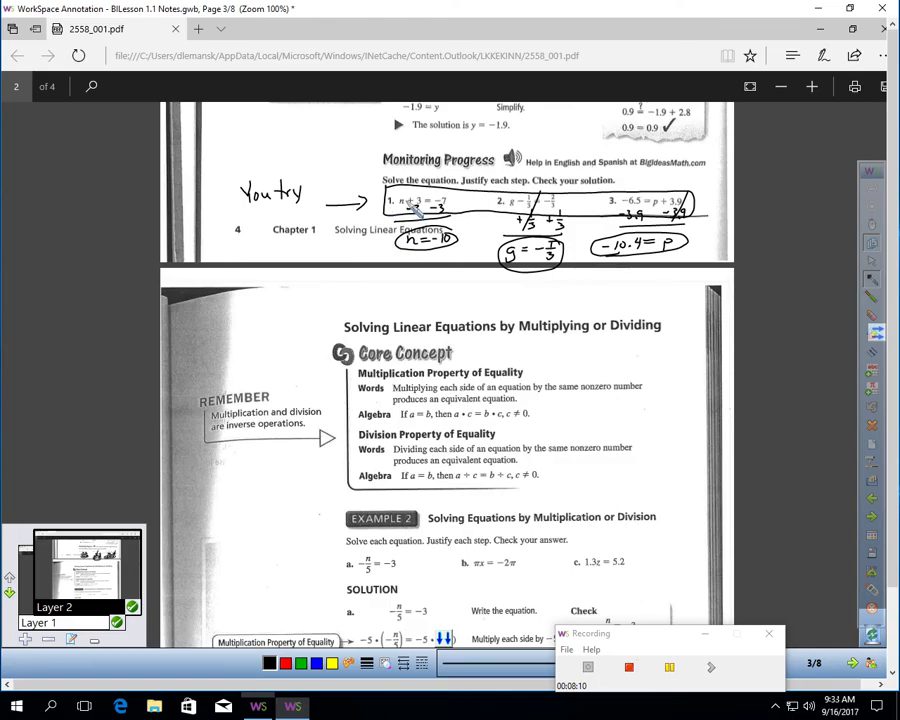
pyautogui.moveTo(402, 195)
pyautogui.mouseDown()
pyautogui.moveTo(393, 206)
pyautogui.moveTo(403, 197)
pyautogui.moveTo(424, 222)
pyautogui.moveTo(440, 210)
pyautogui.moveTo(438, 197)
pyautogui.mouseUp()
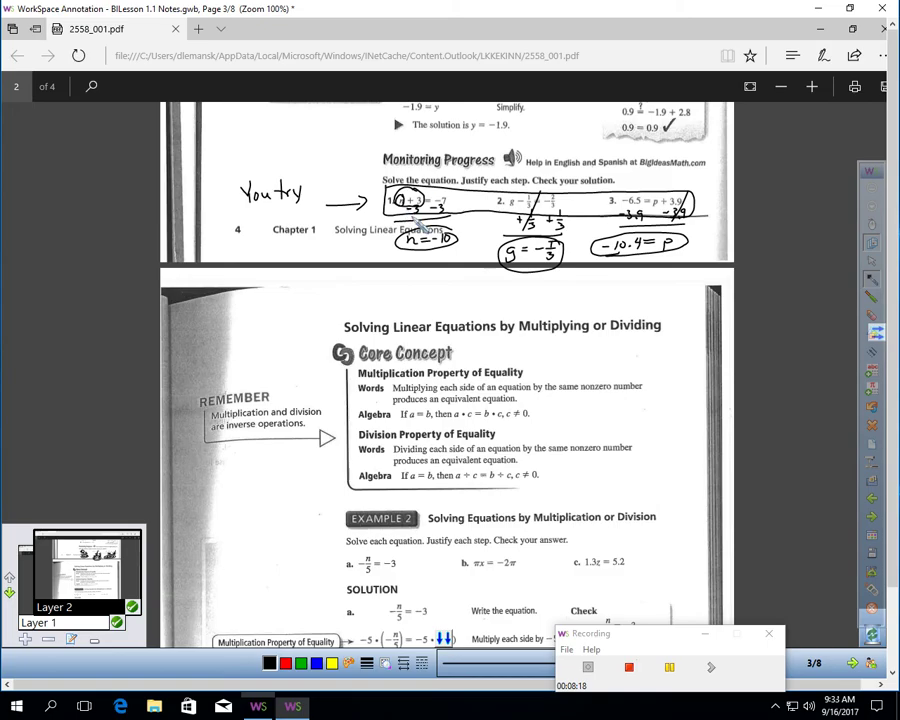
pyautogui.moveTo(414, 195); pyautogui.dragTo(403, 216)
pyautogui.moveTo(517, 195)
pyautogui.mouseDown()
pyautogui.moveTo(524, 188)
pyautogui.moveTo(531, 216)
pyautogui.mouseUp()
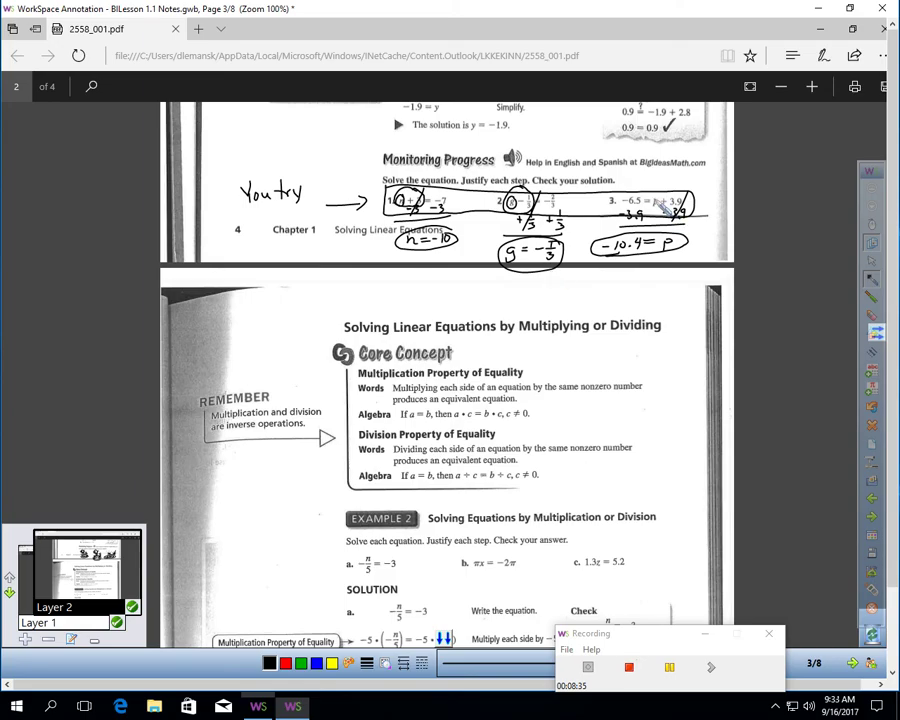
pyautogui.moveTo(662, 200); pyautogui.dragTo(690, 212)
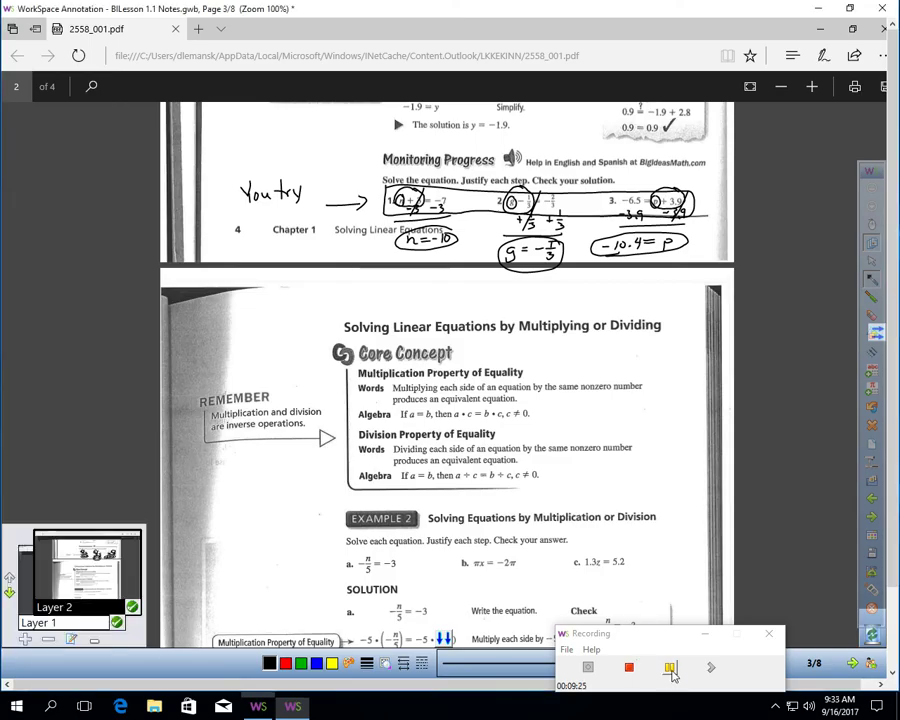
# Show Layer 2's pink property highlights, underline the Multiplication Property, and circle −n/5 in Example 2a.
pyautogui.click(670, 667)
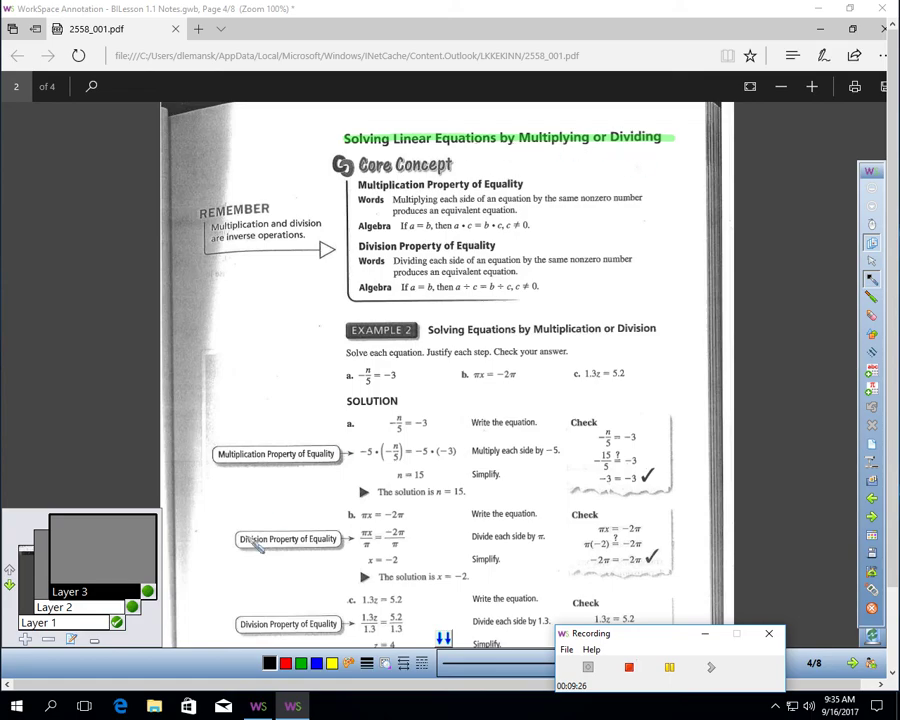
pyautogui.click(132, 607)
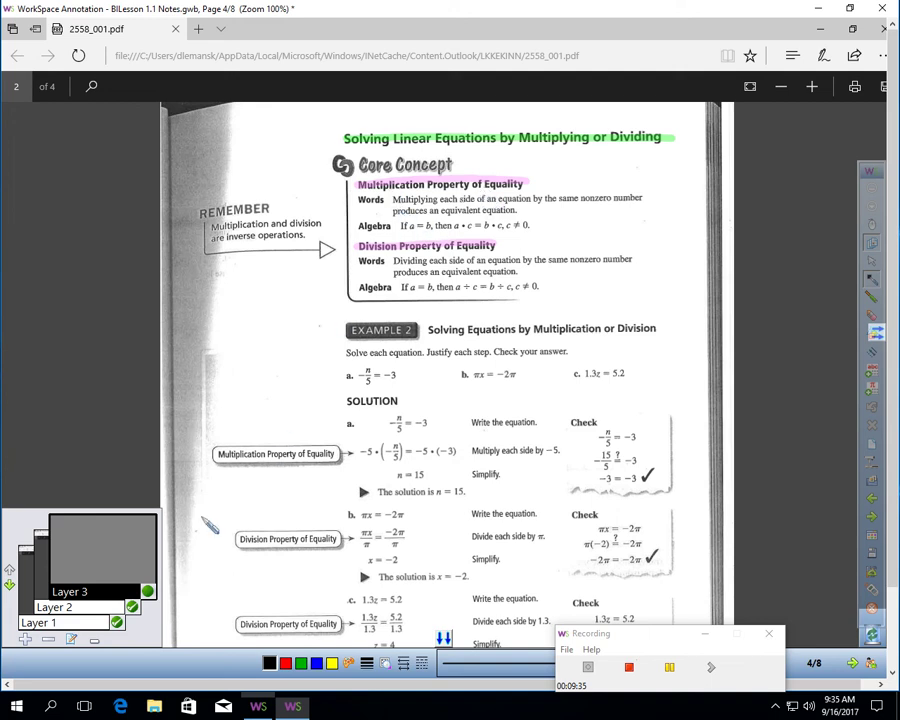
pyautogui.moveTo(137, 584)
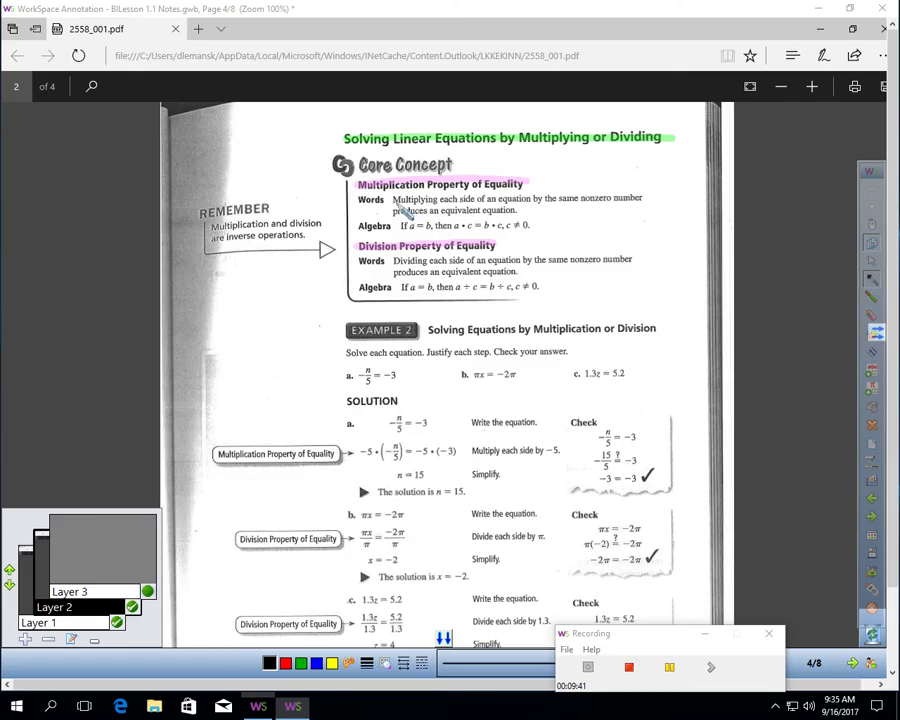
pyautogui.moveTo(393, 203); pyautogui.dragTo(640, 203)
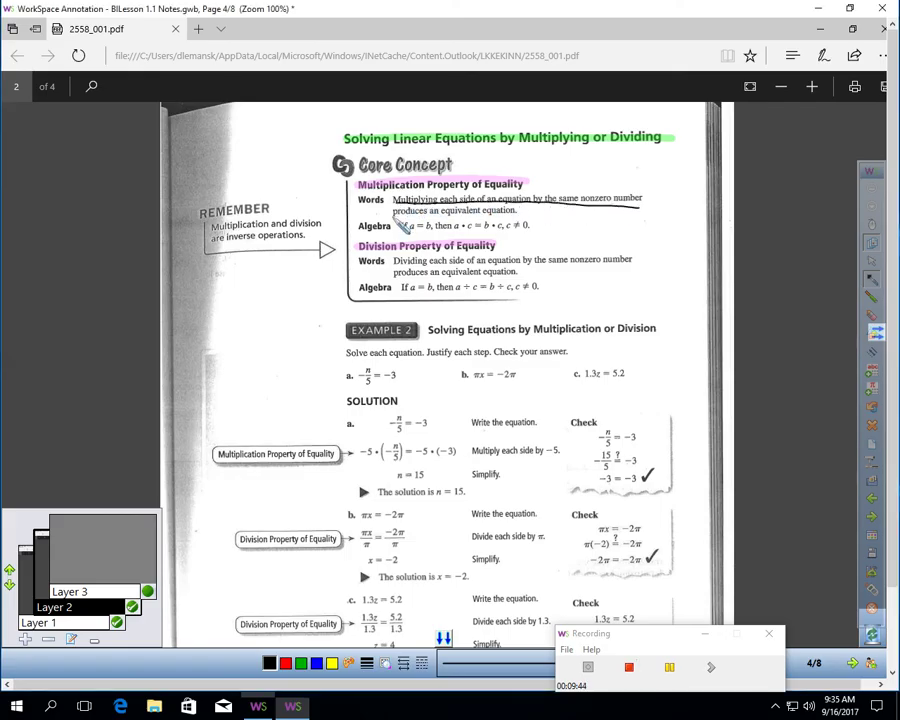
pyautogui.moveTo(393, 214); pyautogui.dragTo(518, 214)
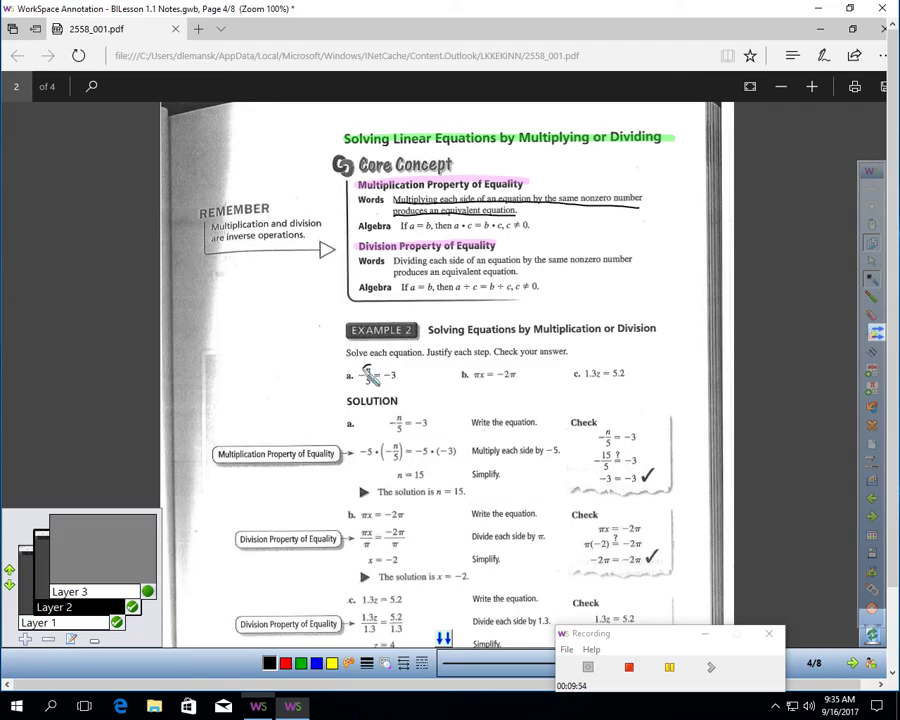
pyautogui.moveTo(370, 378)
pyautogui.mouseDown()
pyautogui.moveTo(361, 371)
pyautogui.moveTo(372, 365)
pyautogui.moveTo(370, 377)
pyautogui.mouseUp()
pyautogui.moveTo(369, 373); pyautogui.dragTo(366, 374)
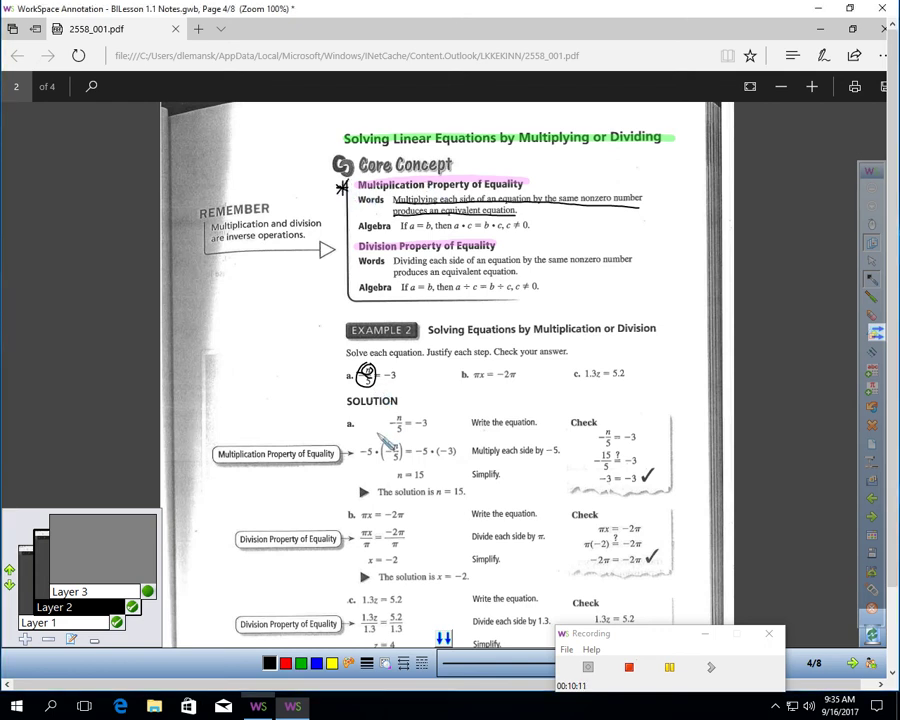
# Highlight n/5 and −3 in orange on both lines of Example 2a's solution.
pyautogui.click(873, 300)
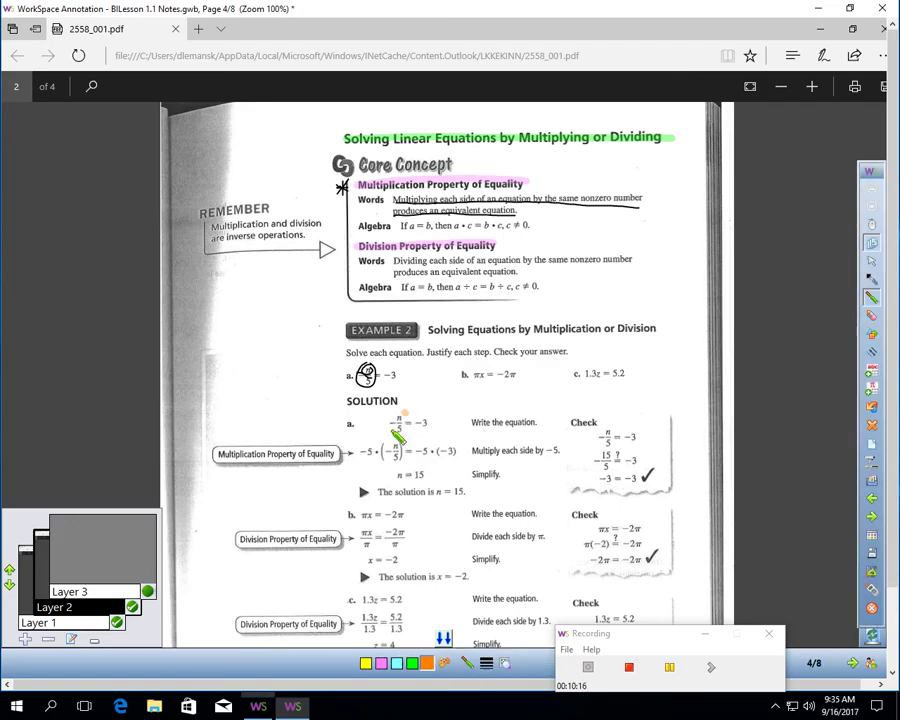
pyautogui.moveTo(392, 422); pyautogui.dragTo(430, 422)
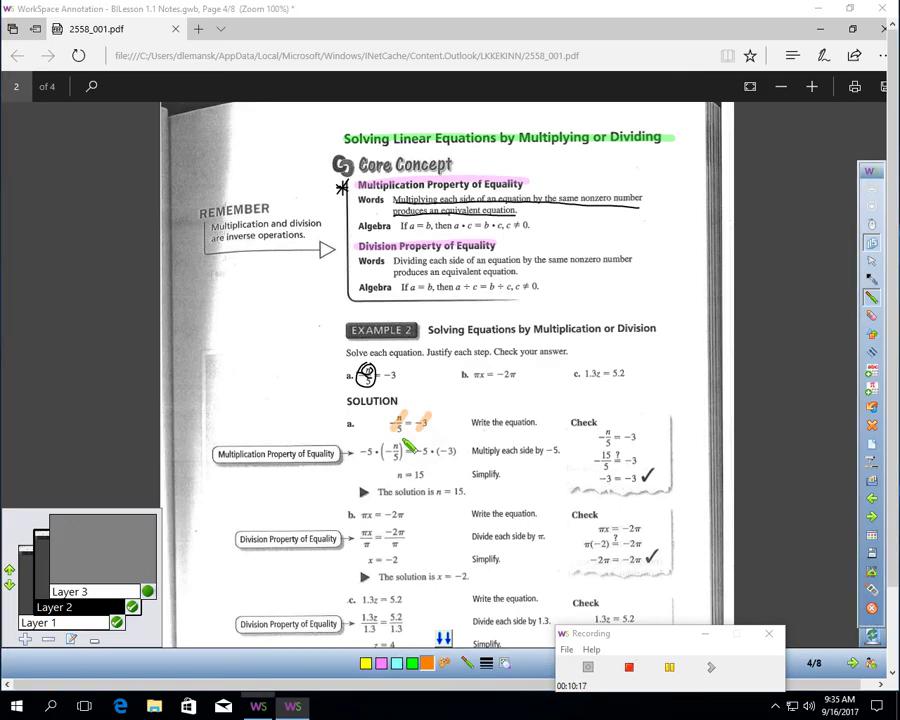
pyautogui.moveTo(390, 458)
pyautogui.mouseDown()
pyautogui.moveTo(400, 440)
pyautogui.moveTo(452, 440)
pyautogui.mouseUp()
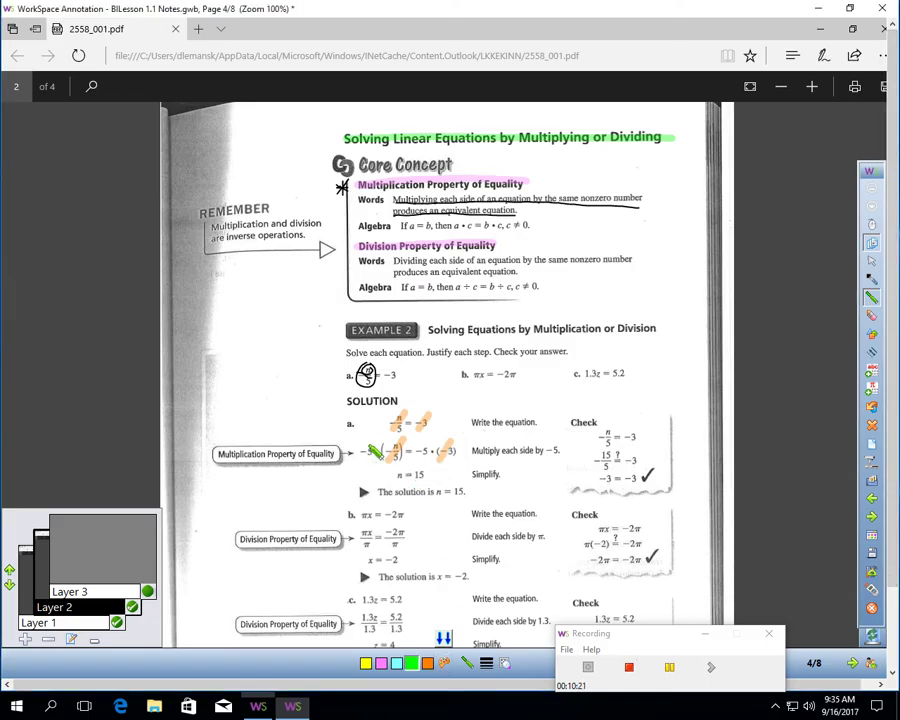
# Highlight both −5 multipliers in green and cross out the cancelling −5 with the pen.
pyautogui.moveTo(375, 452)
pyautogui.mouseDown()
pyautogui.moveTo(358, 452)
pyautogui.moveTo(432, 449)
pyautogui.mouseUp()
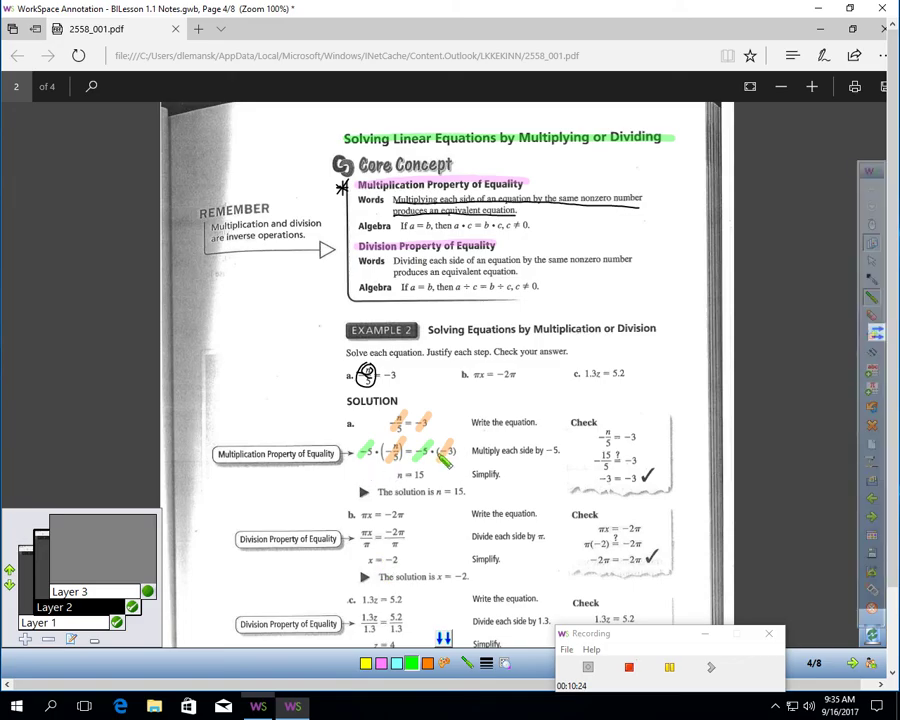
pyautogui.press('p')
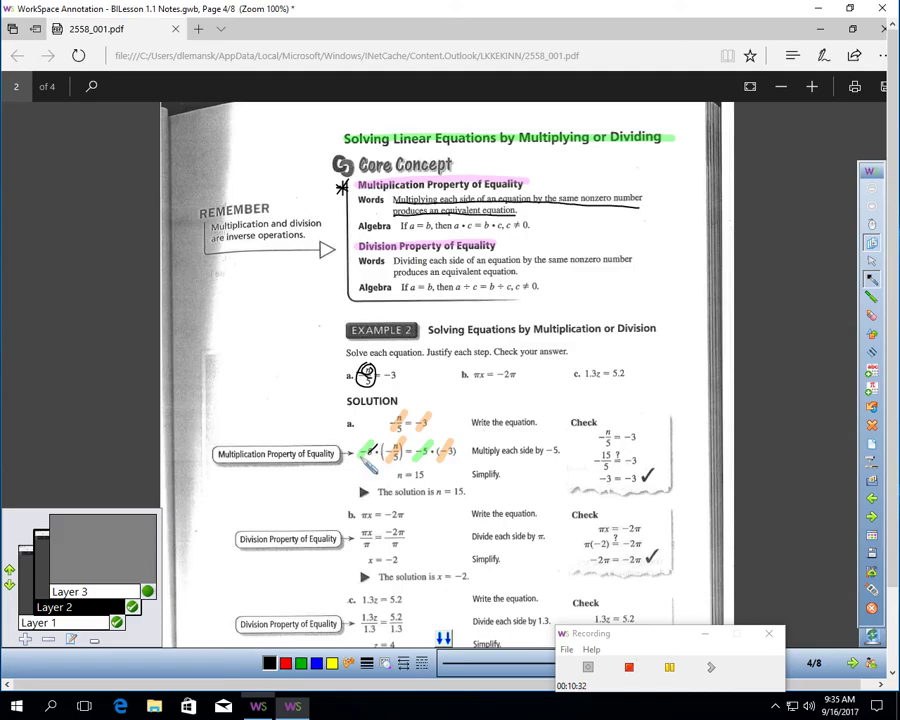
pyautogui.moveTo(377, 446)
pyautogui.mouseDown()
pyautogui.moveTo(367, 460)
pyautogui.moveTo(388, 468)
pyautogui.mouseUp()
# Circle n = 15, show Layer 3's red REMEMBER markup, underline the Division Property, and circle πx.
pyautogui.moveTo(432, 478)
pyautogui.mouseDown()
pyautogui.moveTo(400, 476)
pyautogui.moveTo(432, 468)
pyautogui.mouseUp()
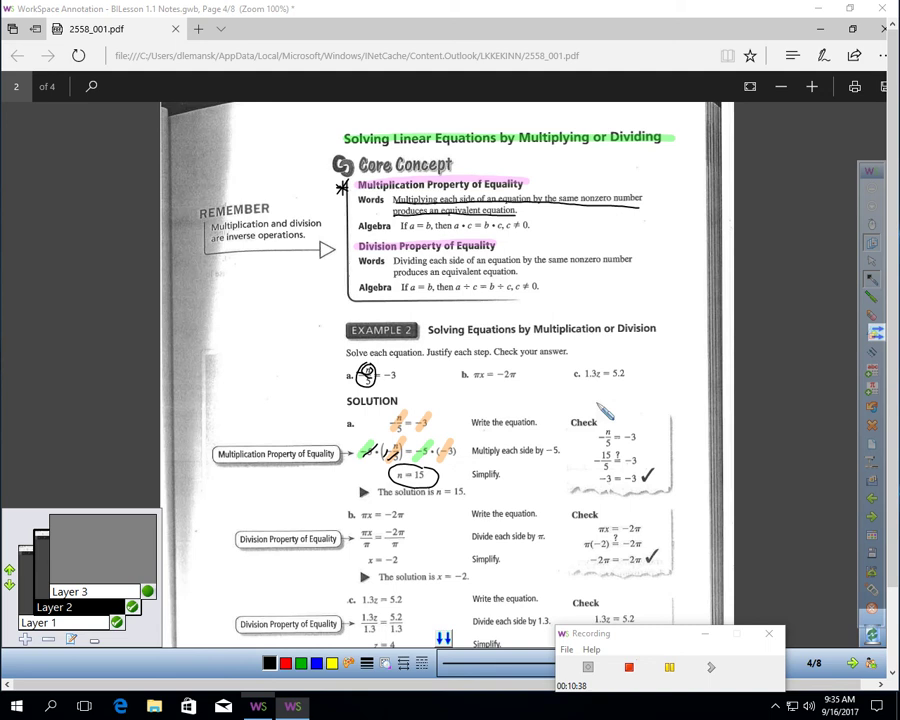
pyautogui.click(148, 592)
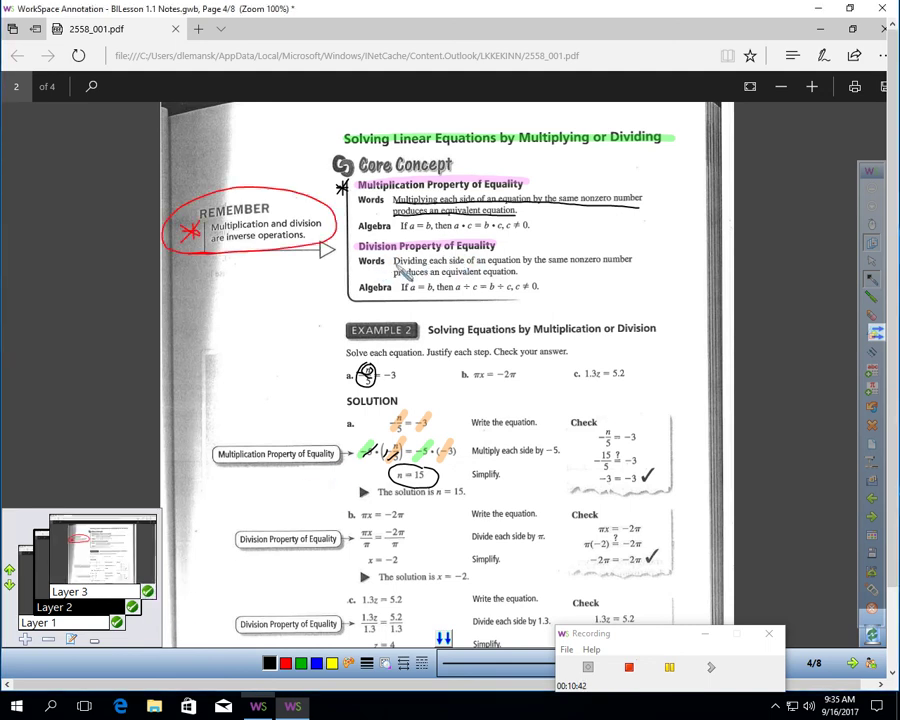
pyautogui.moveTo(395, 267); pyautogui.dragTo(630, 267)
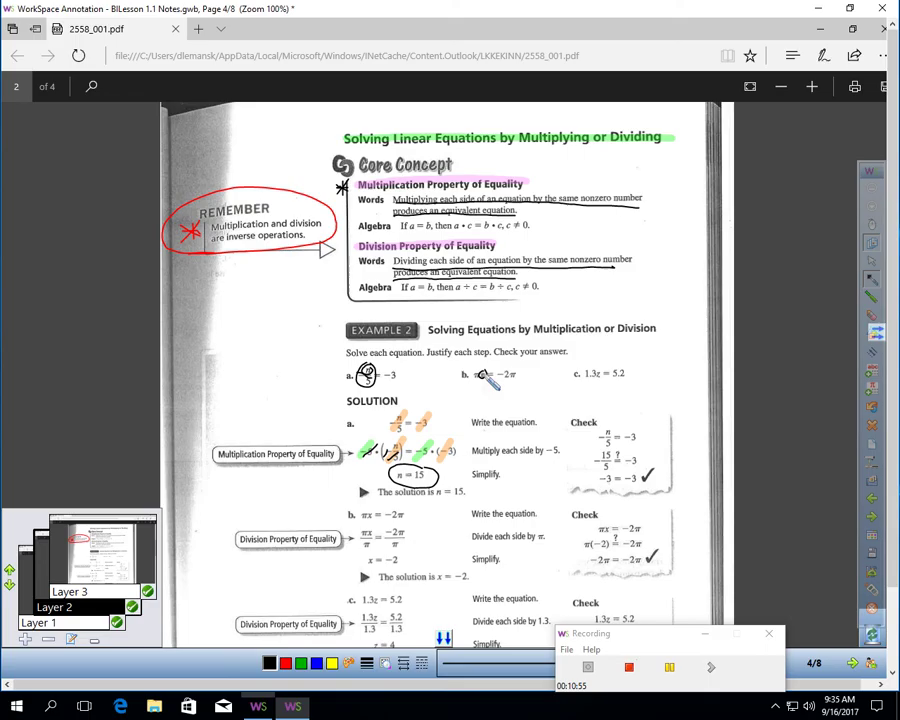
pyautogui.moveTo(483, 372); pyautogui.dragTo(484, 377)
# Link the circled πx to the division step and highlight the divide-by-π step in green.
pyautogui.moveTo(481, 367); pyautogui.dragTo(418, 530)
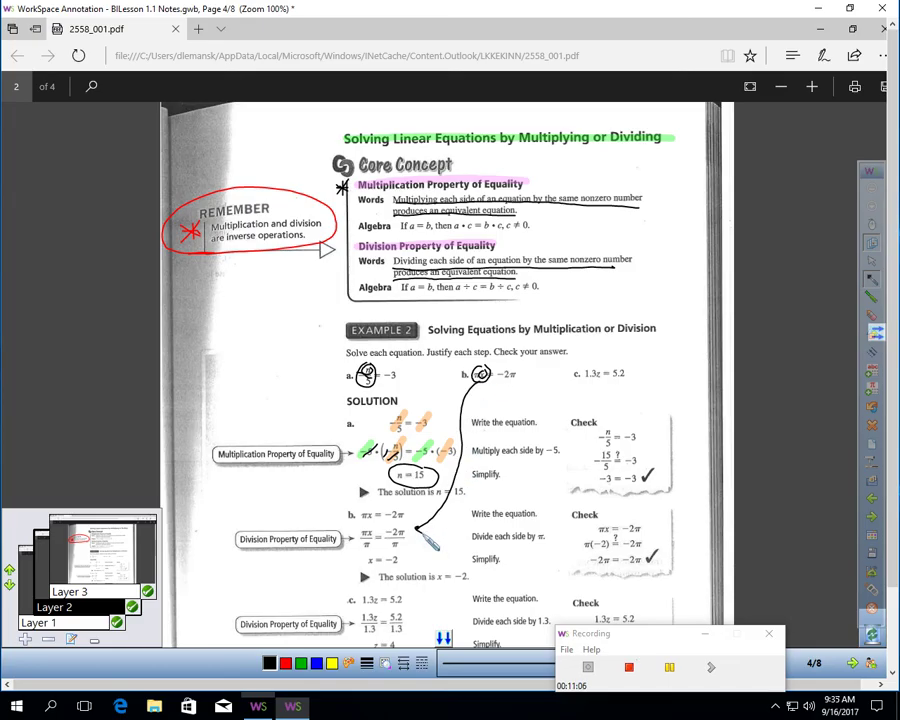
pyautogui.click(871, 297)
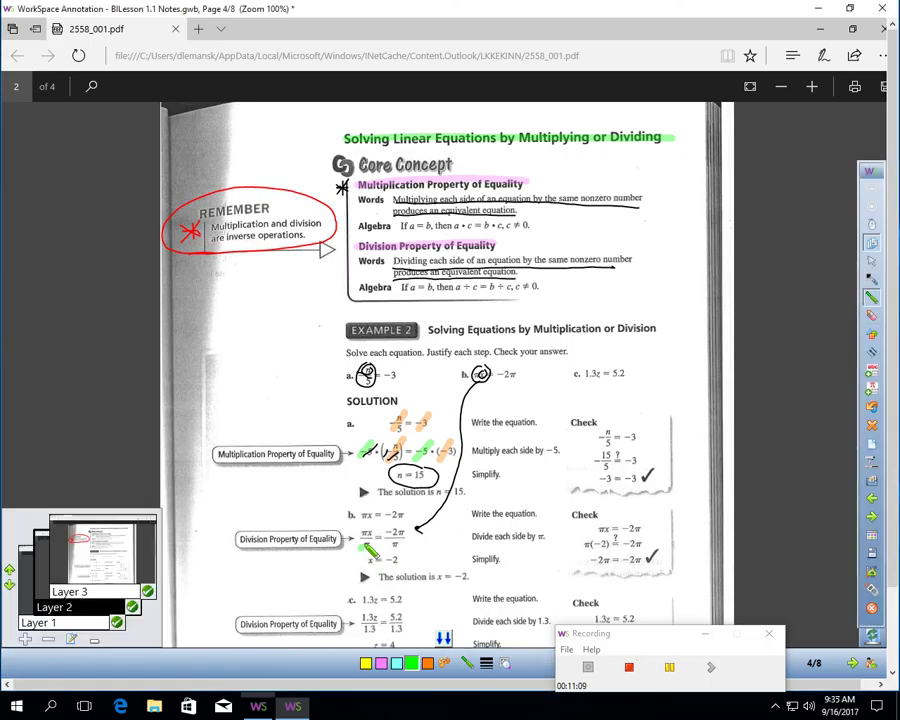
pyautogui.moveTo(368, 551); pyautogui.dragTo(410, 549)
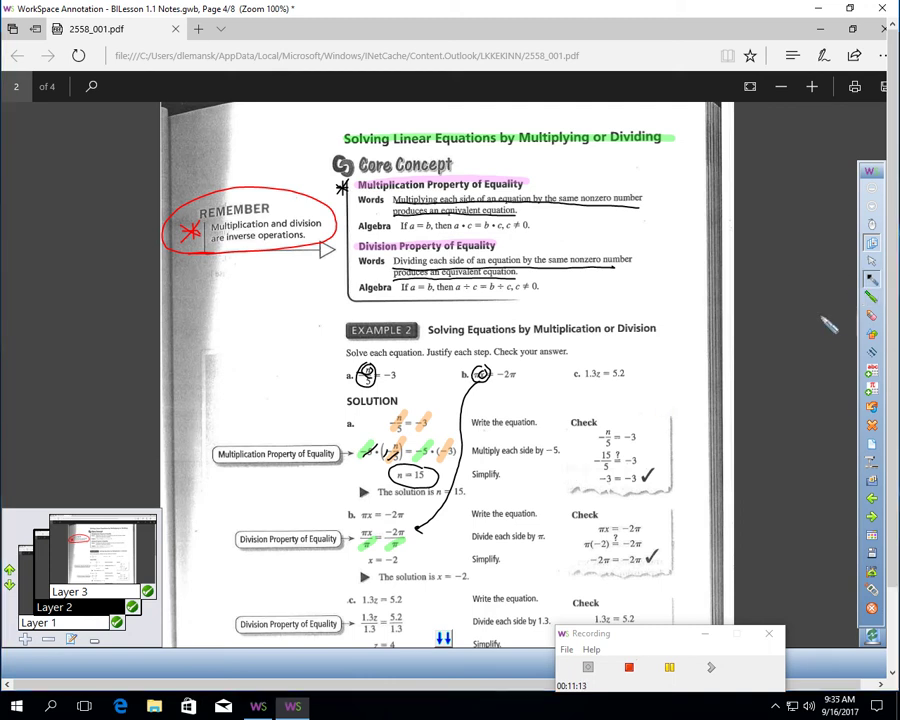
# Cancel the π, circle x = −2, and underline 'inverse operations' in the REMEMBER note.
pyautogui.click(871, 280)
pyautogui.moveTo(364, 527); pyautogui.dragTo(370, 550)
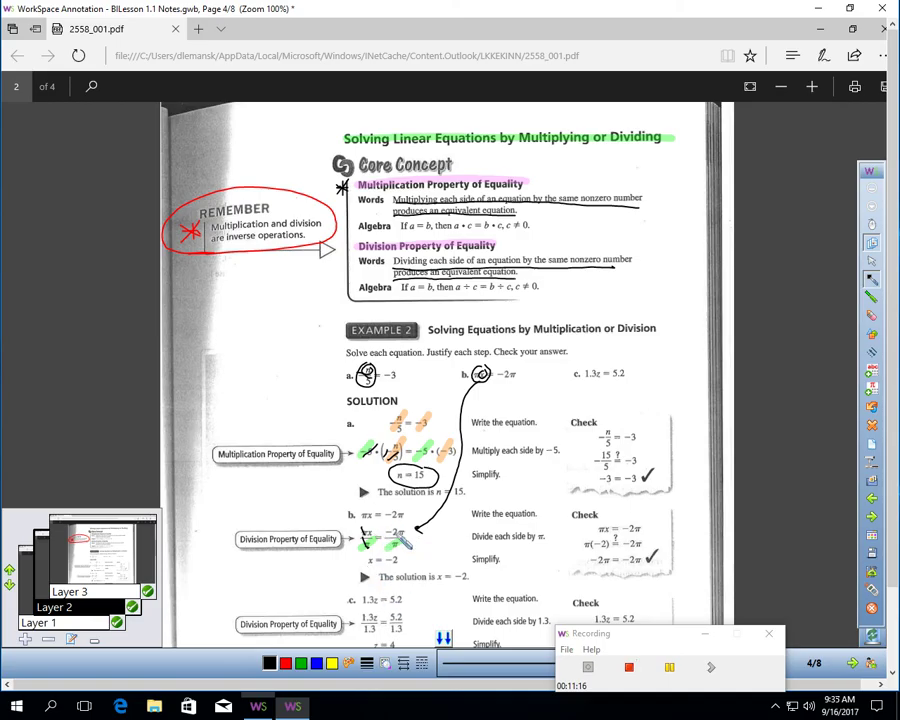
pyautogui.moveTo(378, 568)
pyautogui.mouseDown()
pyautogui.moveTo(362, 553)
pyautogui.moveTo(432, 553)
pyautogui.moveTo(456, 571)
pyautogui.mouseUp()
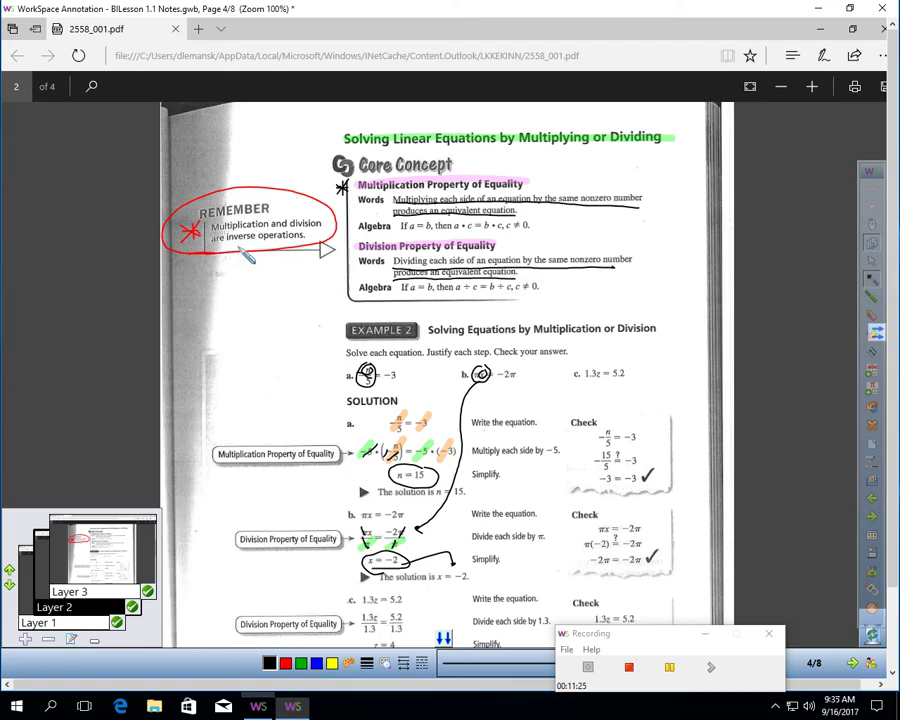
pyautogui.moveTo(226, 240); pyautogui.dragTo(305, 239)
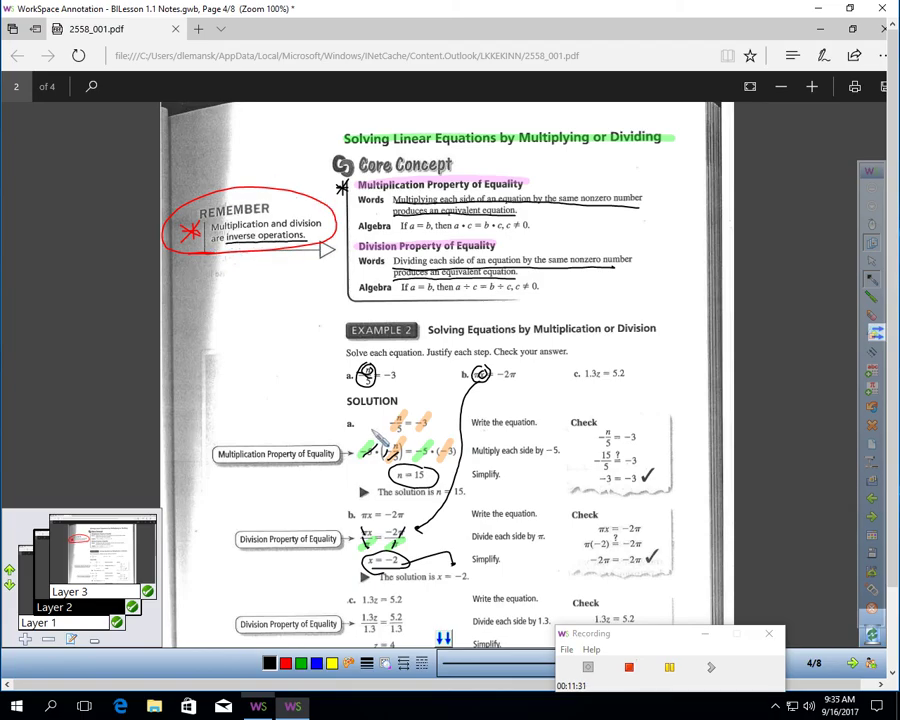
pyautogui.click(670, 668)
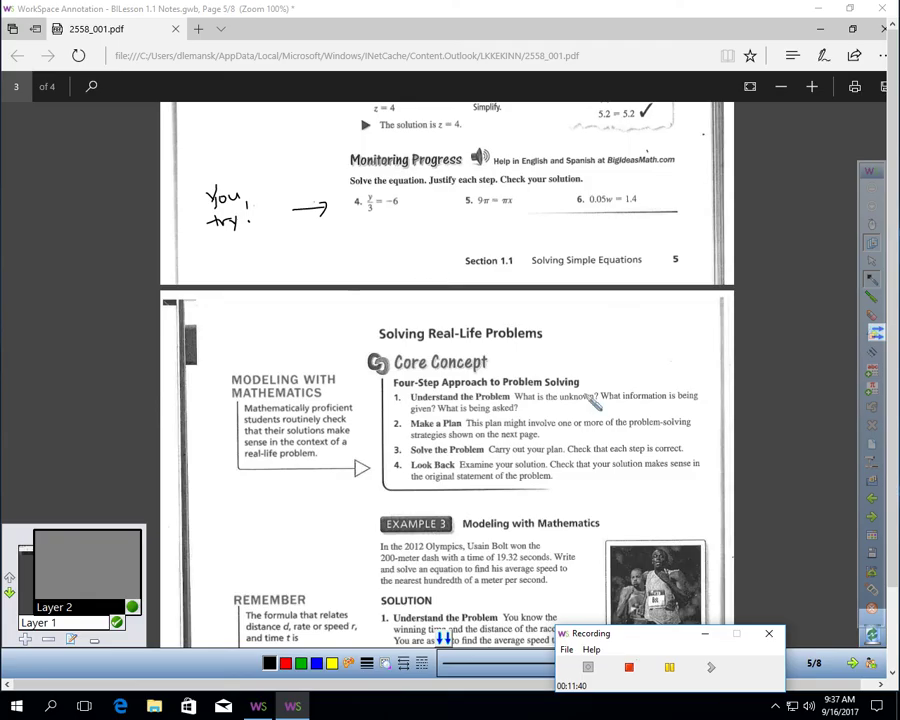
# Circle the variables in problems 4–6, reinforcing the cancelling mark in problem 5.
pyautogui.click(670, 667)
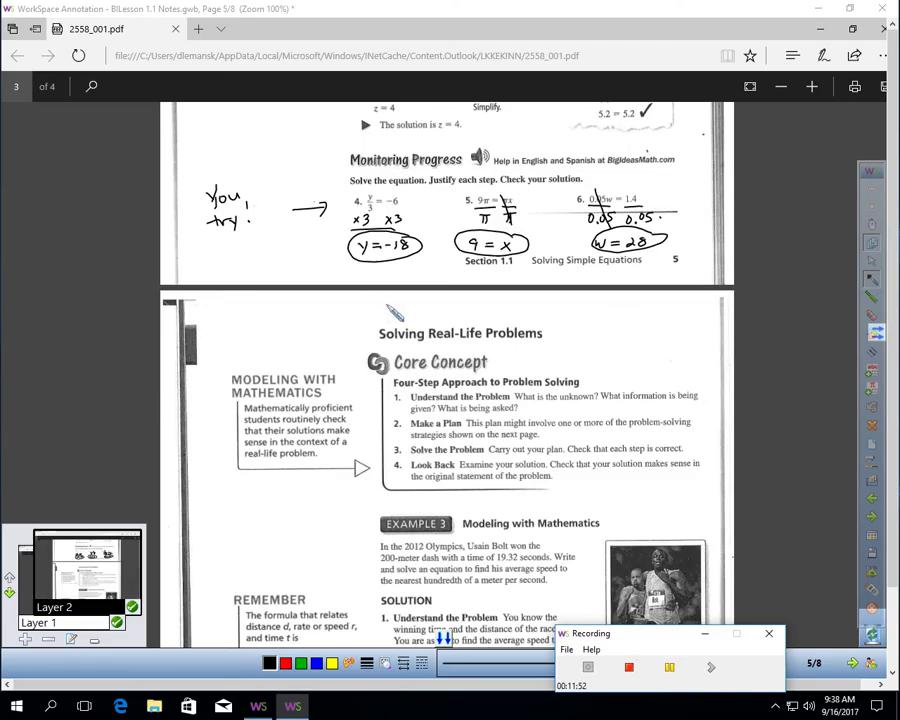
pyautogui.click(372, 197)
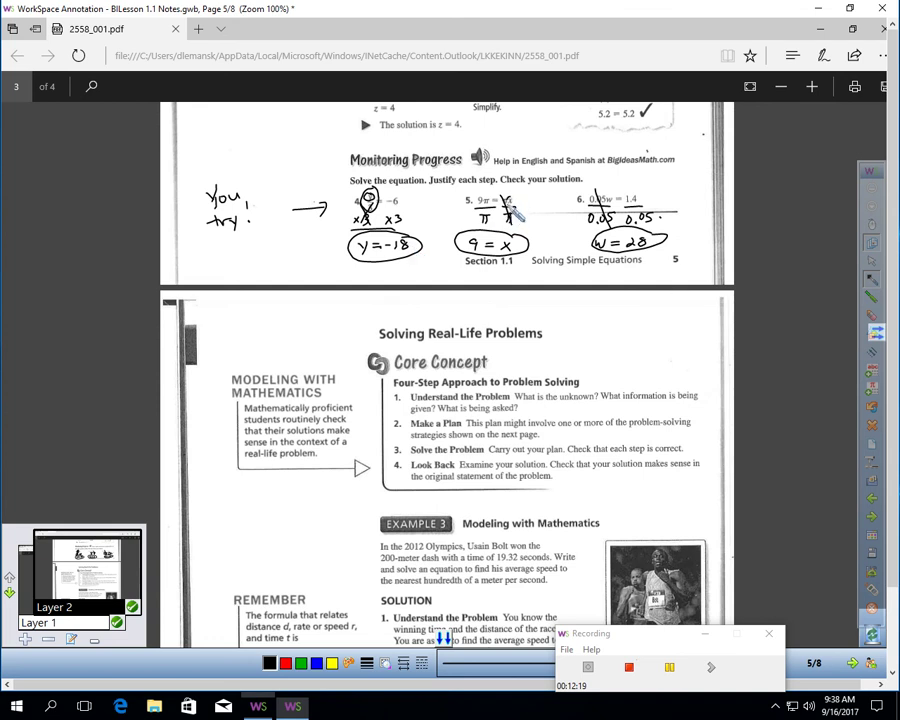
pyautogui.moveTo(515, 212)
pyautogui.mouseDown()
pyautogui.moveTo(510, 205)
pyautogui.moveTo(527, 211)
pyautogui.mouseUp()
pyautogui.moveTo(504, 206)
pyautogui.mouseDown()
pyautogui.moveTo(516, 214)
pyautogui.moveTo(482, 225)
pyautogui.mouseUp()
pyautogui.moveTo(621, 200)
pyautogui.mouseDown()
pyautogui.moveTo(608, 190)
pyautogui.moveTo(592, 205)
pyautogui.moveTo(608, 214)
pyautogui.moveTo(623, 196)
pyautogui.mouseUp()
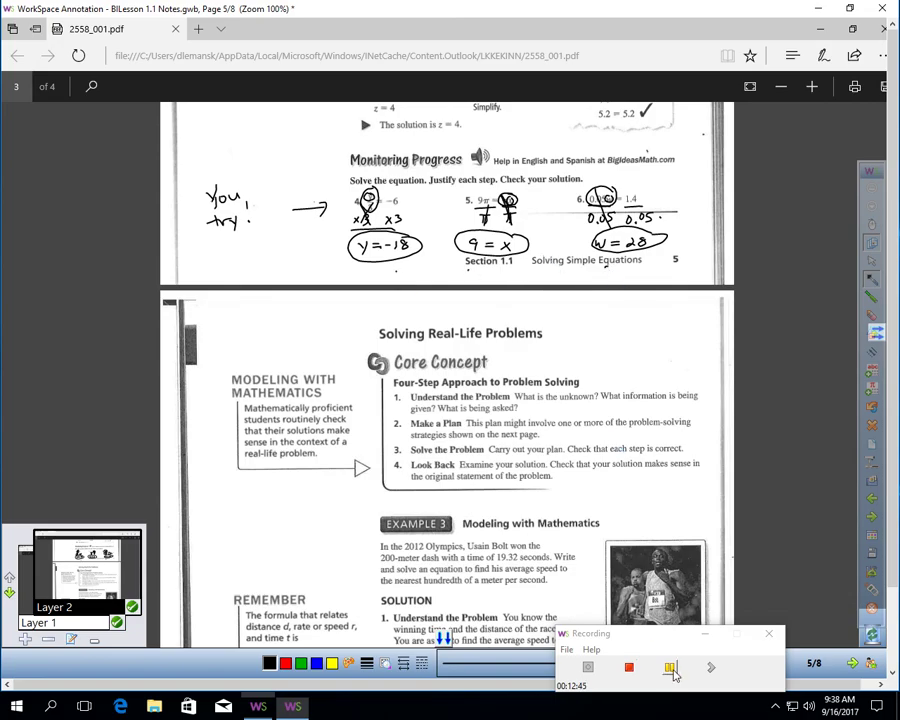
pyautogui.scroll(-3, 420, 167)
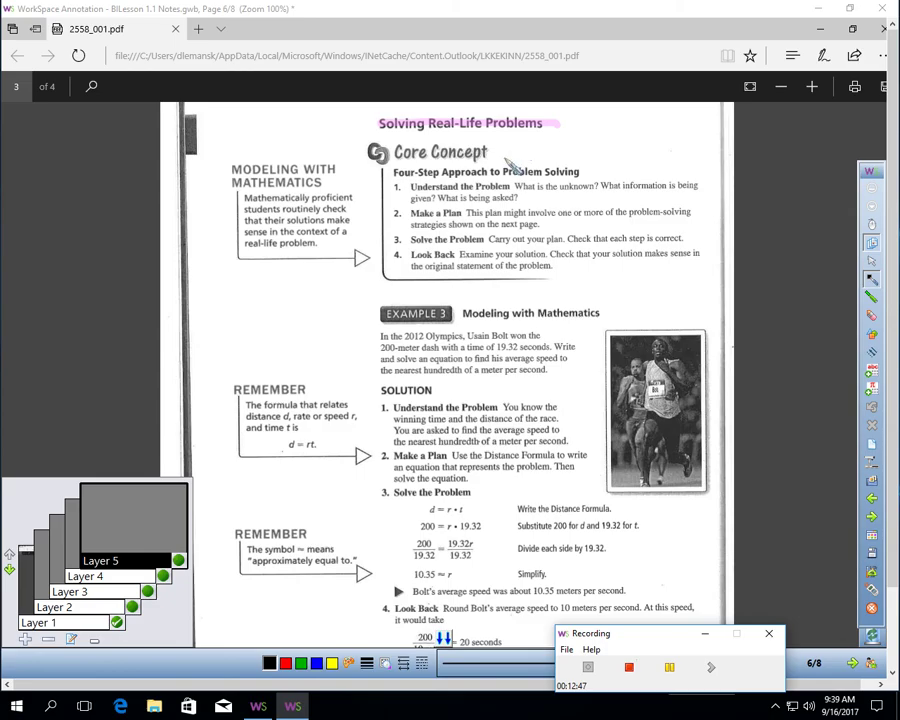
# Show Layer 2's yellow Understand the Problem highlight, underline 'What is the unknown', and mark an X.
pyautogui.click(132, 607)
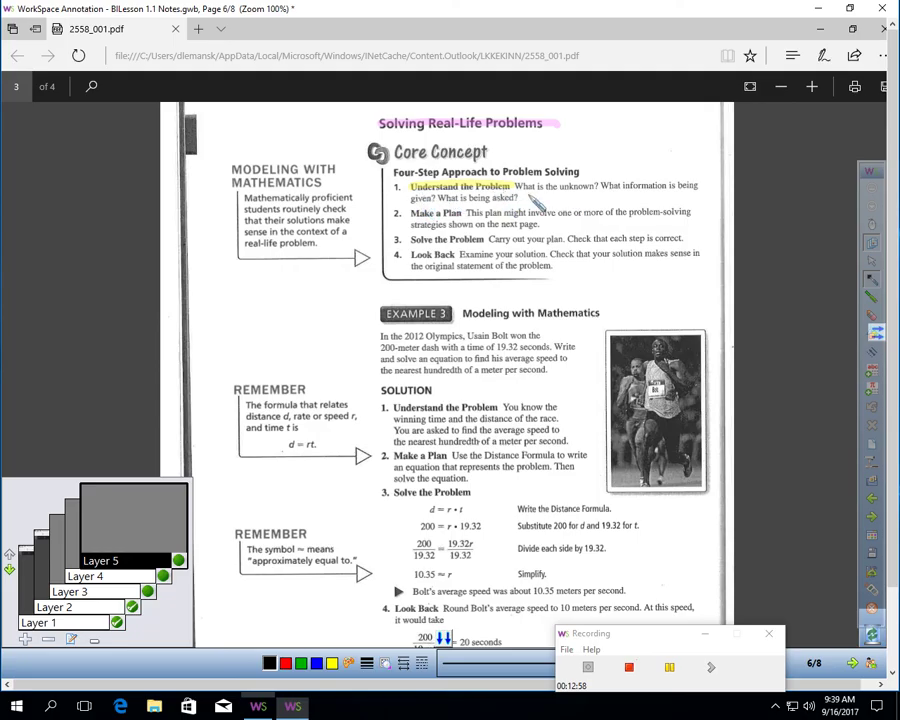
pyautogui.click(527, 200)
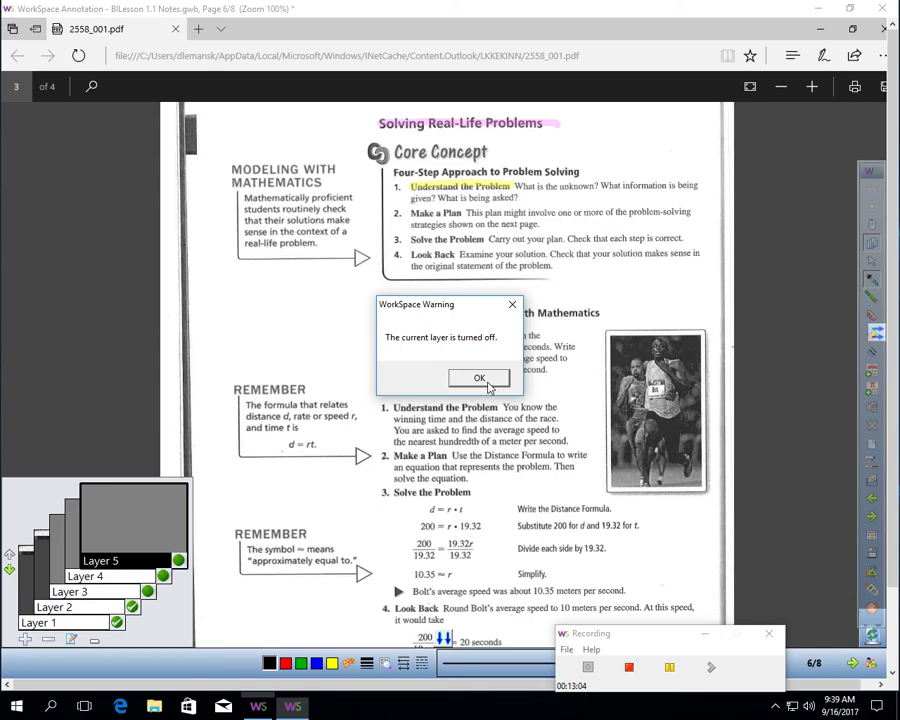
pyautogui.click(481, 379)
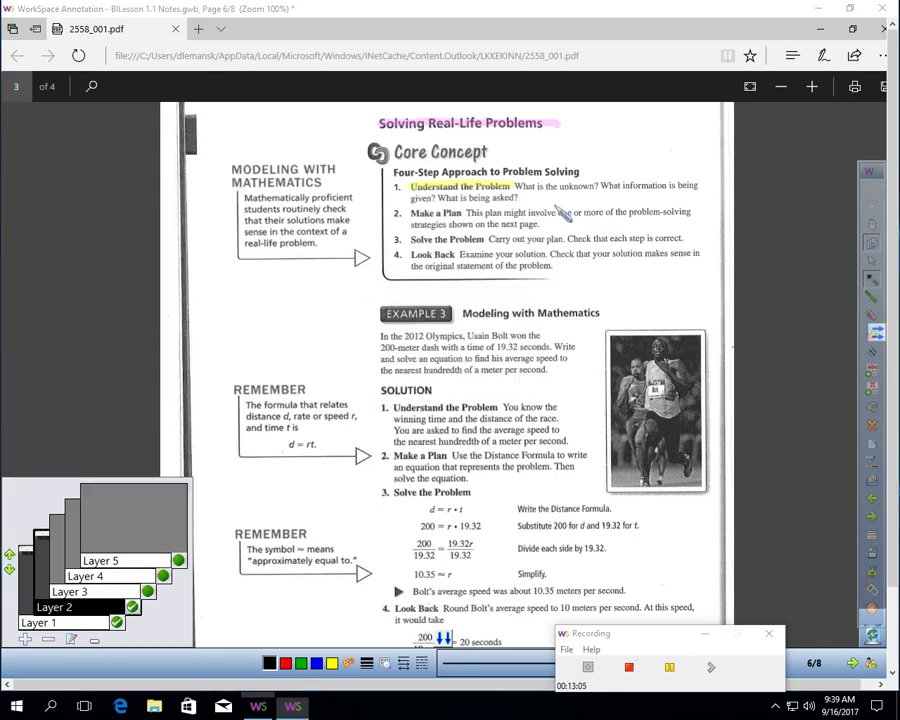
pyautogui.moveTo(514, 190)
pyautogui.mouseDown()
pyautogui.moveTo(592, 190)
pyautogui.moveTo(603, 148)
pyautogui.moveTo(614, 145)
pyautogui.mouseUp()
pyautogui.moveTo(614, 131); pyautogui.dragTo(602, 145)
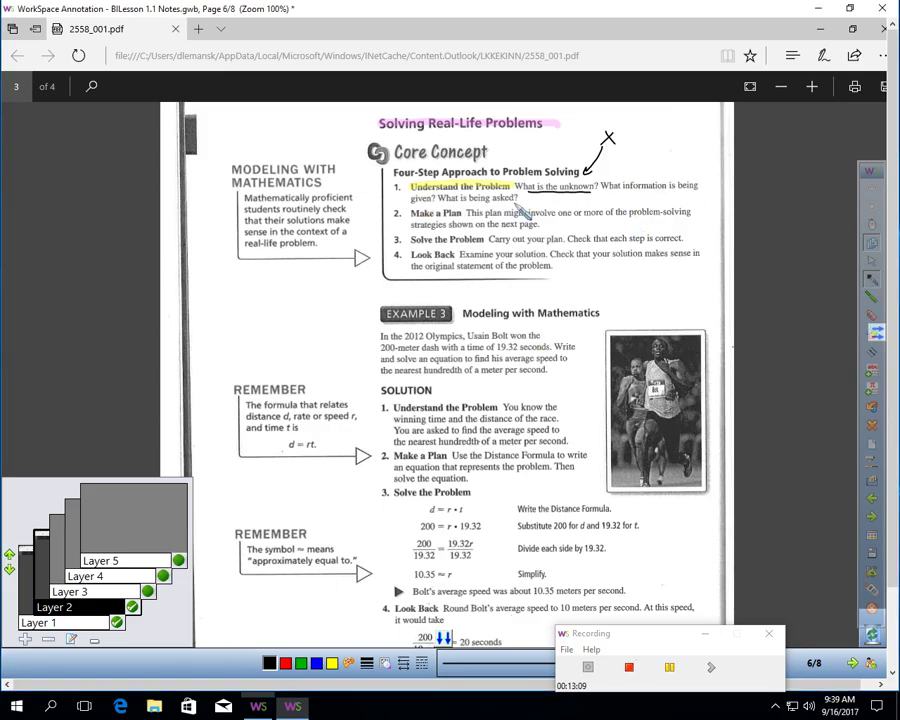
# Show Layers 3, 4 and 5 highlights and underline the Look Back sentence about checking solutions.
pyautogui.click(148, 591)
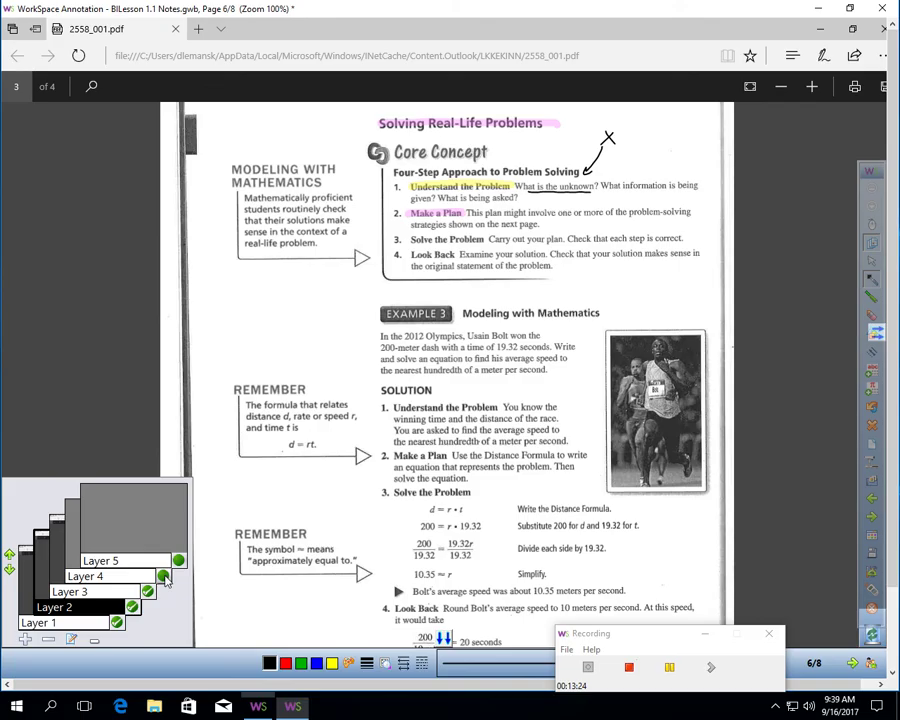
pyautogui.moveTo(410, 240); pyautogui.dragTo(484, 240)
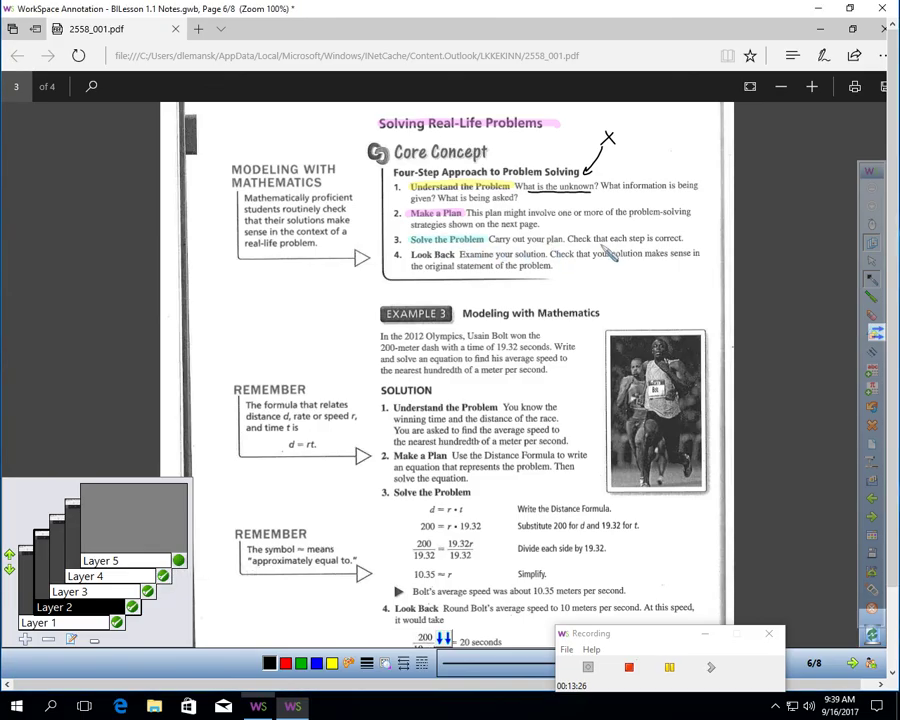
pyautogui.click(178, 562)
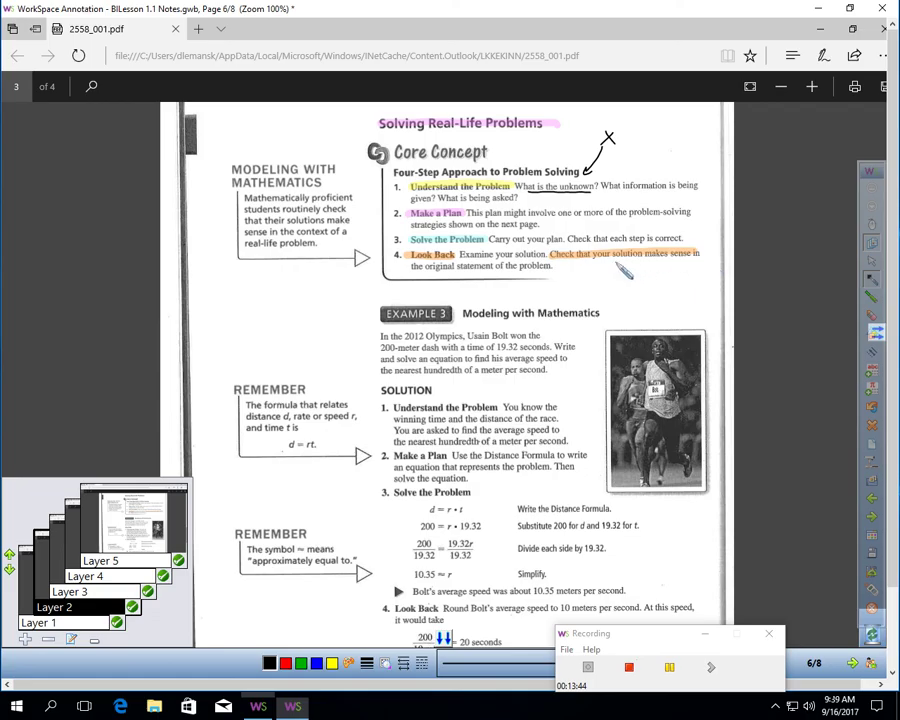
pyautogui.moveTo(551, 259); pyautogui.dragTo(700, 257)
pyautogui.moveTo(619, 269); pyautogui.dragTo(694, 266)
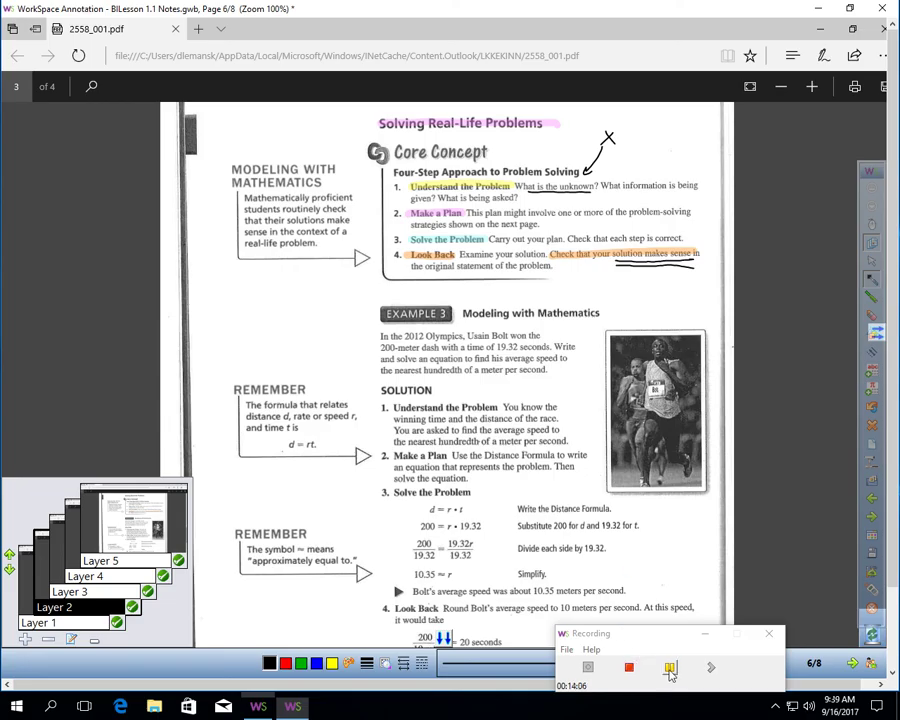
# Go to page 7, tick 'Write an equation.' and show Layer 2's strategy highlights.
pyautogui.press('pagedown')
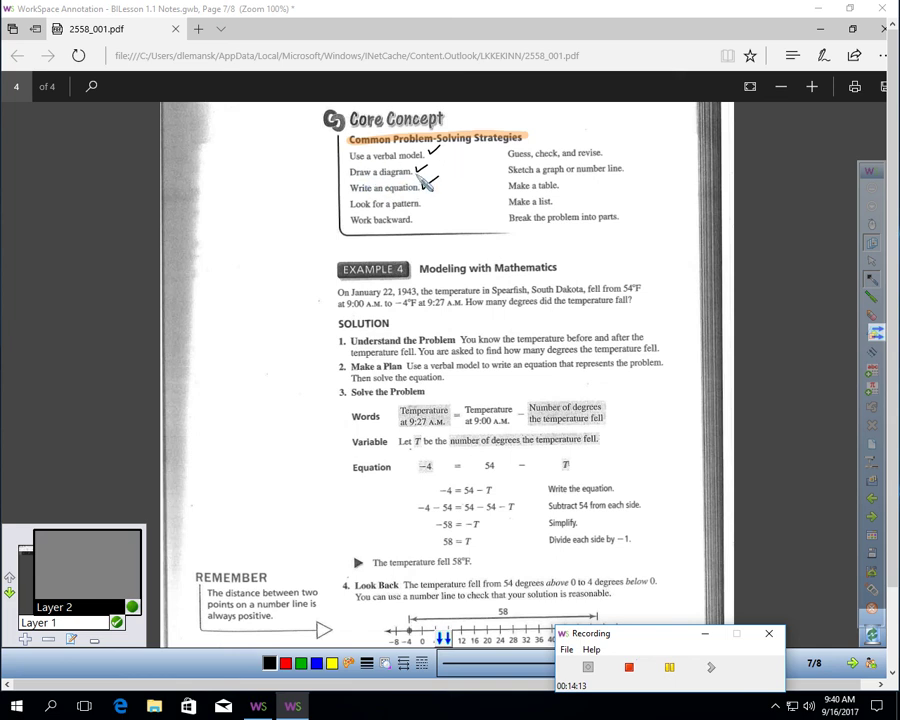
pyautogui.moveTo(421, 183); pyautogui.dragTo(440, 176)
pyautogui.click(133, 608)
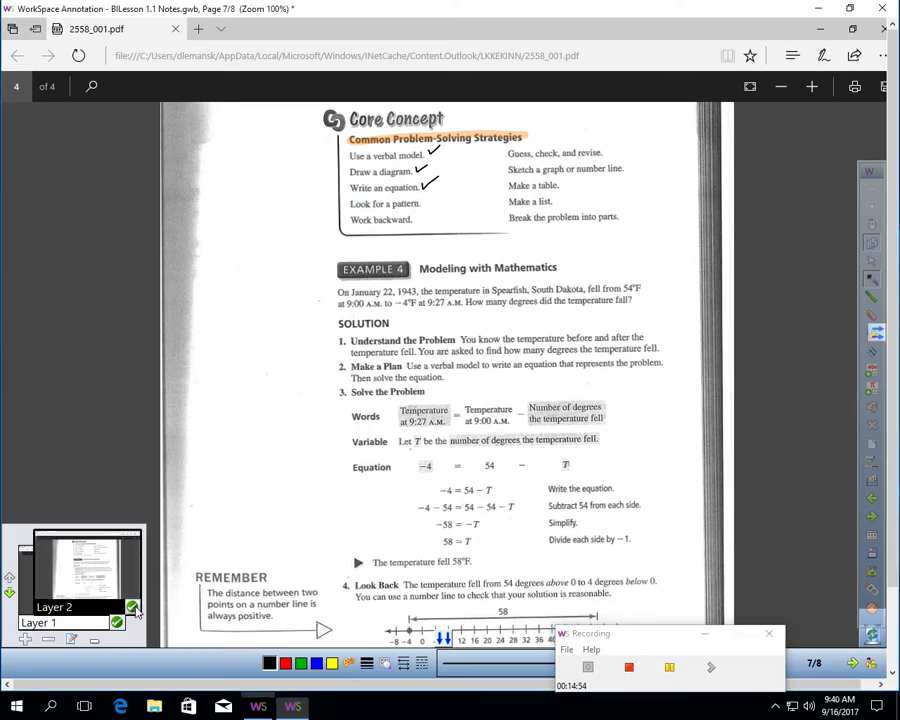
# Underline the times 9:00 A.M. and 9:27 A.M. in Example 4.
pyautogui.scroll(-1, 886, 290)
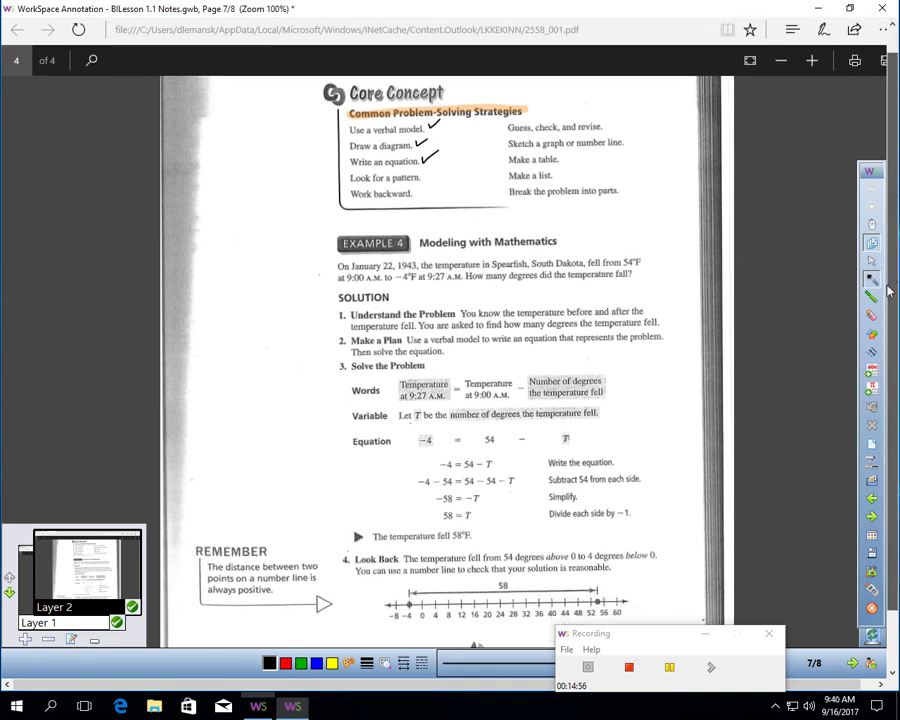
pyautogui.scroll(-2, 886, 290)
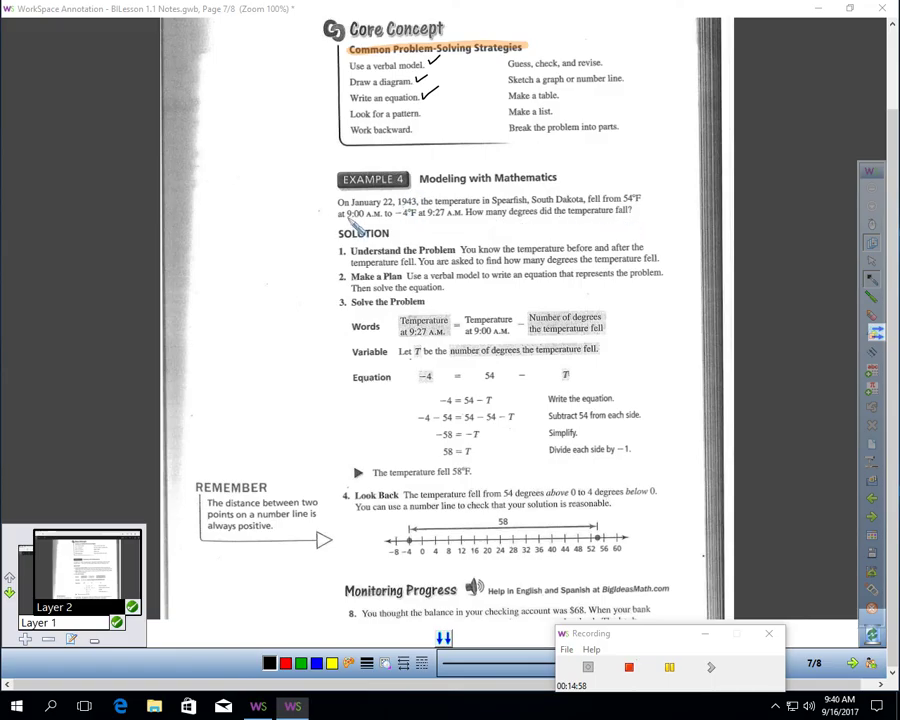
pyautogui.moveTo(346, 216); pyautogui.dragTo(461, 218)
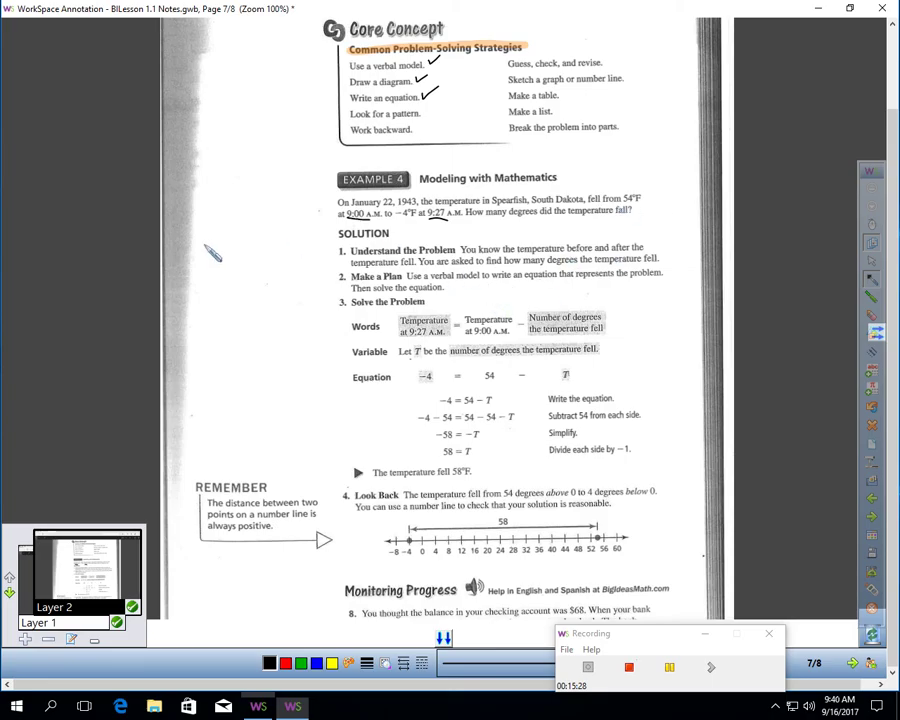
# Handwrite 'start temp' in the left margin beside Understand the Problem.
pyautogui.moveTo(200, 246)
pyautogui.mouseDown()
pyautogui.moveTo(199, 256)
pyautogui.moveTo(207, 245)
pyautogui.mouseUp()
pyautogui.moveTo(209, 244); pyautogui.dragTo(231, 257)
pyautogui.moveTo(225, 249)
pyautogui.mouseDown()
pyautogui.moveTo(238, 249)
pyautogui.moveTo(208, 274)
pyautogui.moveTo(252, 259)
pyautogui.moveTo(287, 268)
pyautogui.moveTo(313, 256)
pyautogui.mouseUp()
# Finish the note with '- change =' and write 54 − x = −4 in the margin.
pyautogui.moveTo(306, 261); pyautogui.dragTo(333, 265)
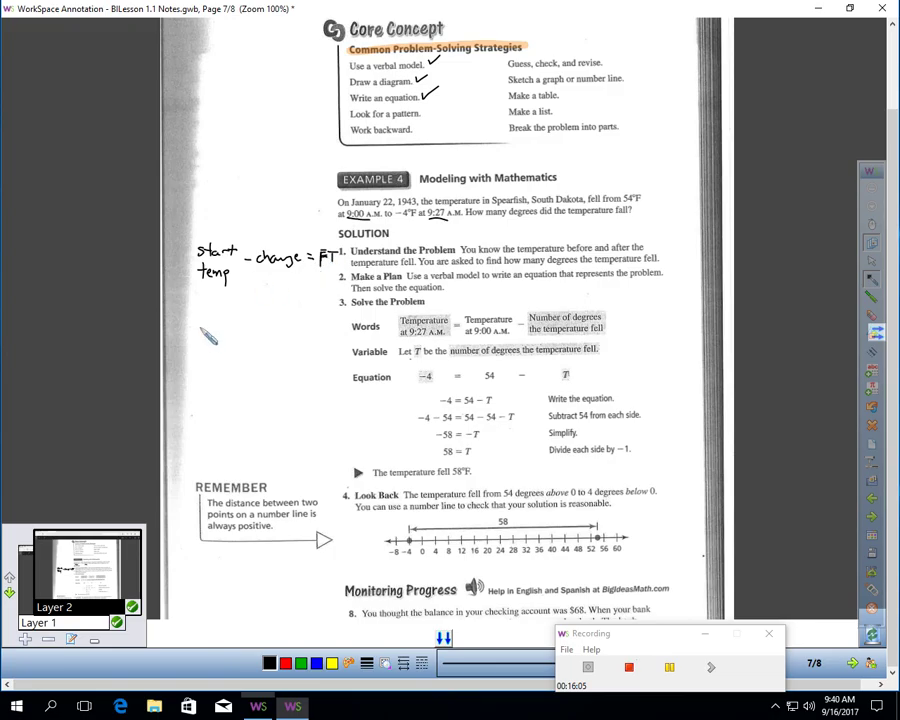
pyautogui.moveTo(205, 323)
pyautogui.mouseDown()
pyautogui.moveTo(199, 334)
pyautogui.moveTo(266, 333)
pyautogui.mouseUp()
pyautogui.moveTo(266, 321)
pyautogui.mouseDown()
pyautogui.moveTo(253, 333)
pyautogui.moveTo(289, 324)
pyautogui.mouseUp()
pyautogui.moveTo(278, 331)
pyautogui.mouseDown()
pyautogui.moveTo(309, 324)
pyautogui.moveTo(320, 332)
pyautogui.mouseUp()
# Box the equation, link it to the book's Equation line, and circle the x.
pyautogui.moveTo(195, 345)
pyautogui.mouseDown()
pyautogui.moveTo(331, 345)
pyautogui.moveTo(305, 306)
pyautogui.moveTo(193, 342)
pyautogui.moveTo(205, 345)
pyautogui.mouseUp()
pyautogui.moveTo(305, 346)
pyautogui.mouseDown()
pyautogui.moveTo(306, 380)
pyautogui.moveTo(523, 391)
pyautogui.moveTo(584, 375)
pyautogui.moveTo(400, 366)
pyautogui.mouseUp()
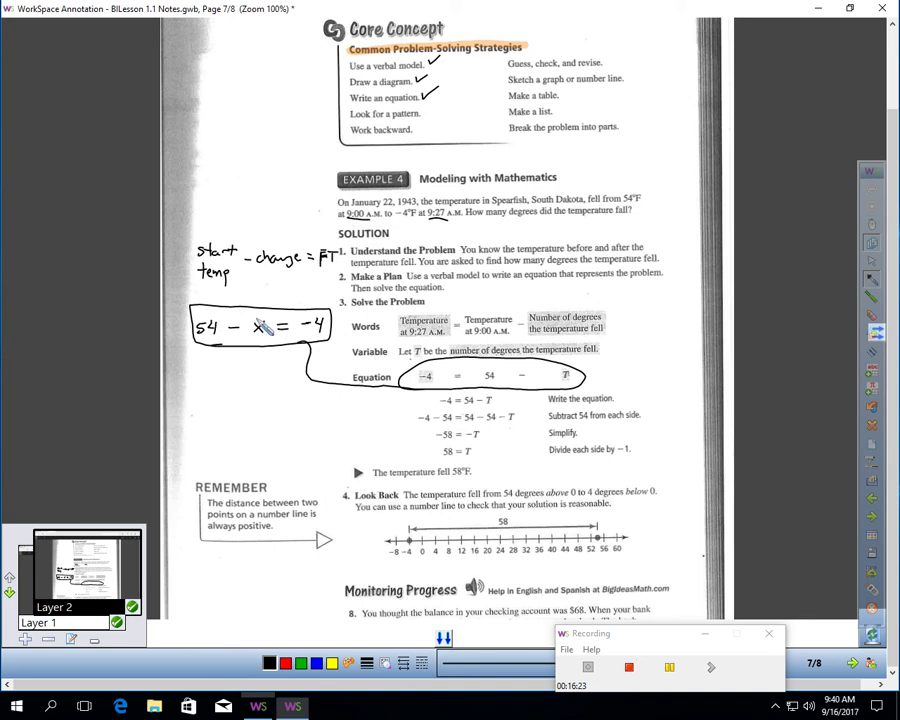
pyautogui.moveTo(266, 317)
pyautogui.mouseDown()
pyautogui.moveTo(256, 339)
pyautogui.moveTo(275, 327)
pyautogui.moveTo(210, 308)
pyautogui.moveTo(198, 343)
pyautogui.moveTo(262, 343)
pyautogui.moveTo(272, 312)
pyautogui.mouseUp()
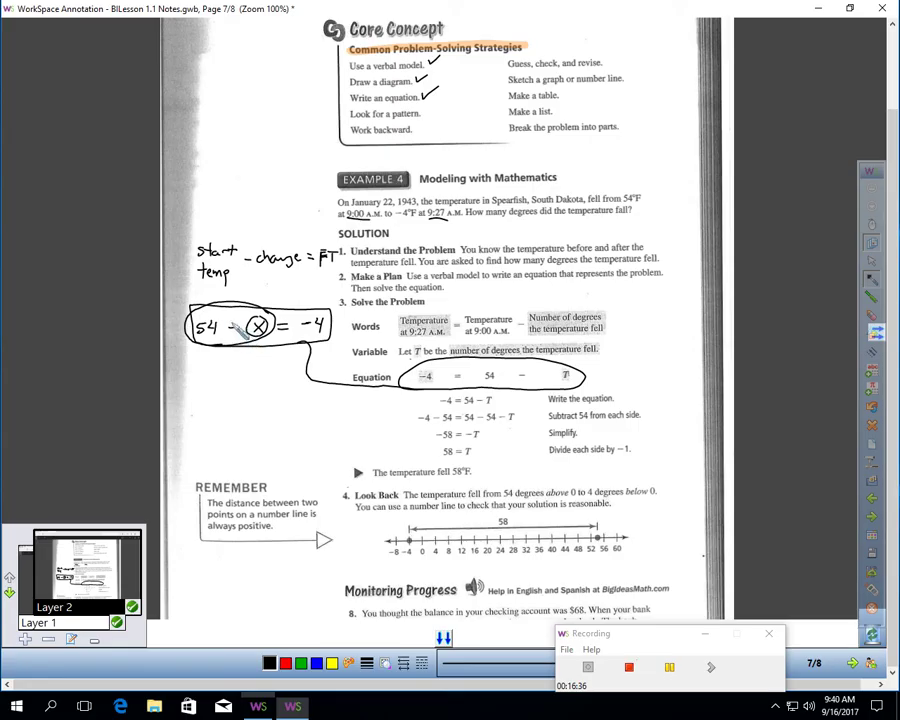
# Subtract 54 from both sides of the boxed equation, cancel the 54s, and simplify to −1x.
pyautogui.moveTo(232, 318); pyautogui.dragTo(232, 335)
pyautogui.moveTo(181, 357); pyautogui.dragTo(191, 357)
pyautogui.moveTo(204, 350)
pyautogui.mouseDown()
pyautogui.moveTo(197, 362)
pyautogui.moveTo(216, 362)
pyautogui.mouseUp()
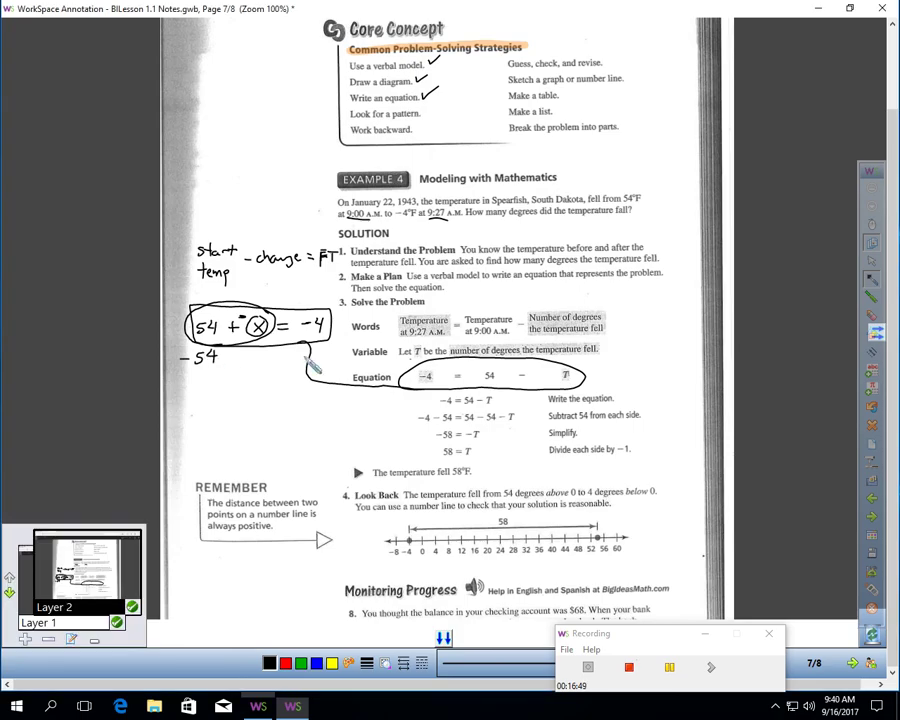
pyautogui.moveTo(284, 358); pyautogui.dragTo(293, 358)
pyautogui.moveTo(304, 351)
pyautogui.mouseDown()
pyautogui.moveTo(298, 363)
pyautogui.moveTo(316, 362)
pyautogui.mouseUp()
pyautogui.moveTo(177, 382); pyautogui.dragTo(318, 381)
pyautogui.moveTo(217, 316)
pyautogui.mouseDown()
pyautogui.moveTo(205, 368)
pyautogui.moveTo(222, 400)
pyautogui.moveTo(243, 406)
pyautogui.mouseUp()
pyautogui.moveTo(243, 395)
pyautogui.mouseDown()
pyautogui.moveTo(232, 406)
pyautogui.moveTo(263, 398)
pyautogui.moveTo(287, 408)
pyautogui.moveTo(304, 396)
pyautogui.mouseUp()
# Divide both sides by −1 and begin writing the solution x =.
pyautogui.moveTo(212, 415)
pyautogui.mouseDown()
pyautogui.moveTo(240, 415)
pyautogui.moveTo(223, 425)
pyautogui.mouseUp()
pyautogui.moveTo(229, 419)
pyautogui.mouseDown()
pyautogui.moveTo(228, 430)
pyautogui.moveTo(302, 416)
pyautogui.moveTo(288, 425)
pyautogui.mouseUp()
pyautogui.moveTo(295, 420); pyautogui.dragTo(294, 431)
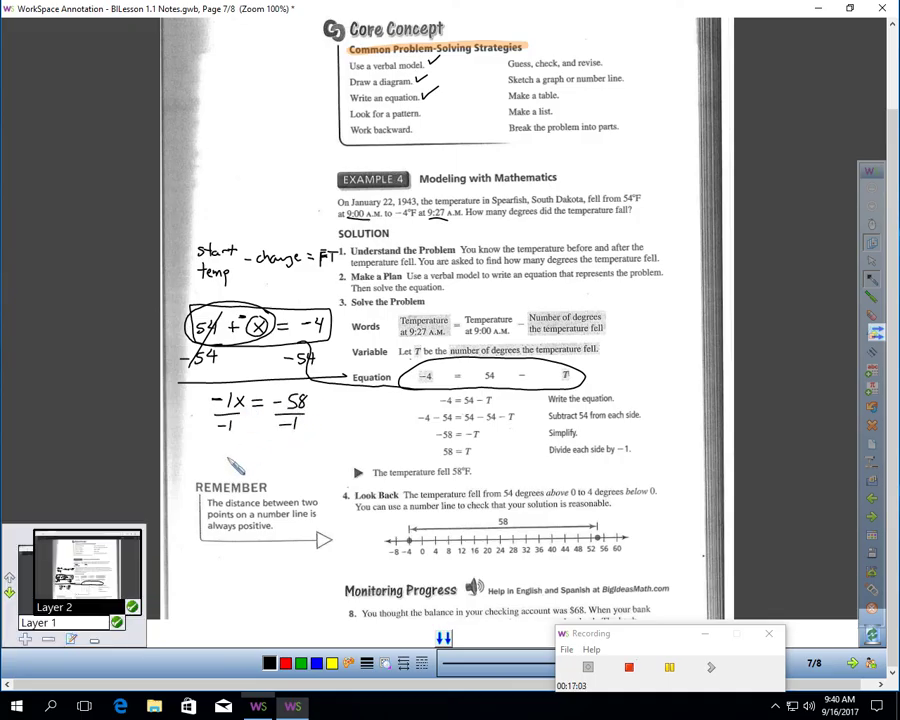
pyautogui.moveTo(225, 452); pyautogui.dragTo(238, 467)
pyautogui.moveTo(237, 453)
pyautogui.mouseDown()
pyautogui.moveTo(225, 467)
pyautogui.moveTo(254, 455)
pyautogui.mouseUp()
pyautogui.moveTo(242, 463); pyautogui.dragTo(258, 467)
# Complete the answer as x = 58°F drop and circle it.
pyautogui.moveTo(284, 451)
pyautogui.mouseDown()
pyautogui.moveTo(275, 462)
pyautogui.moveTo(283, 450)
pyautogui.mouseUp()
pyautogui.moveTo(289, 449); pyautogui.dragTo(294, 466)
pyautogui.moveTo(293, 451); pyautogui.dragTo(305, 450)
pyautogui.moveTo(295, 458)
pyautogui.mouseDown()
pyautogui.moveTo(270, 481)
pyautogui.moveTo(289, 481)
pyautogui.mouseUp()
pyautogui.moveTo(294, 477); pyautogui.dragTo(304, 480)
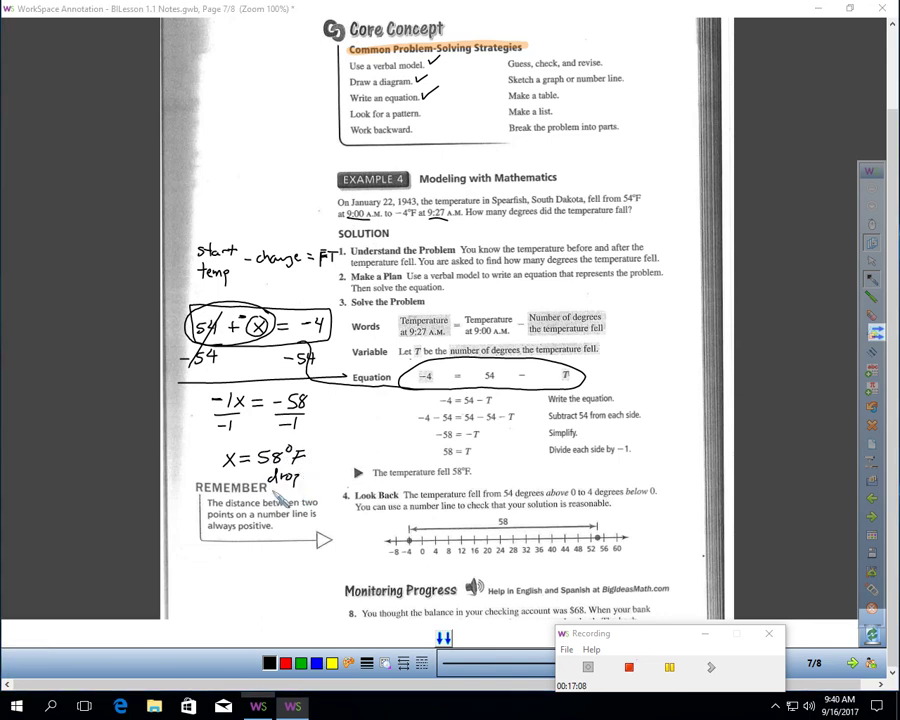
pyautogui.moveTo(300, 436)
pyautogui.mouseDown()
pyautogui.moveTo(300, 489)
pyautogui.moveTo(318, 445)
pyautogui.mouseUp()
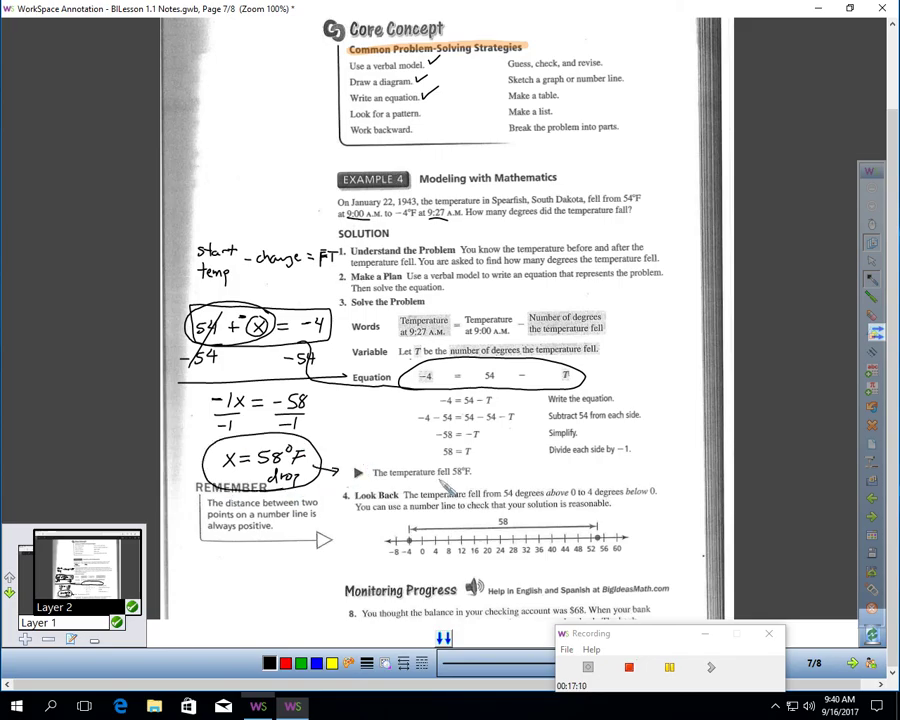